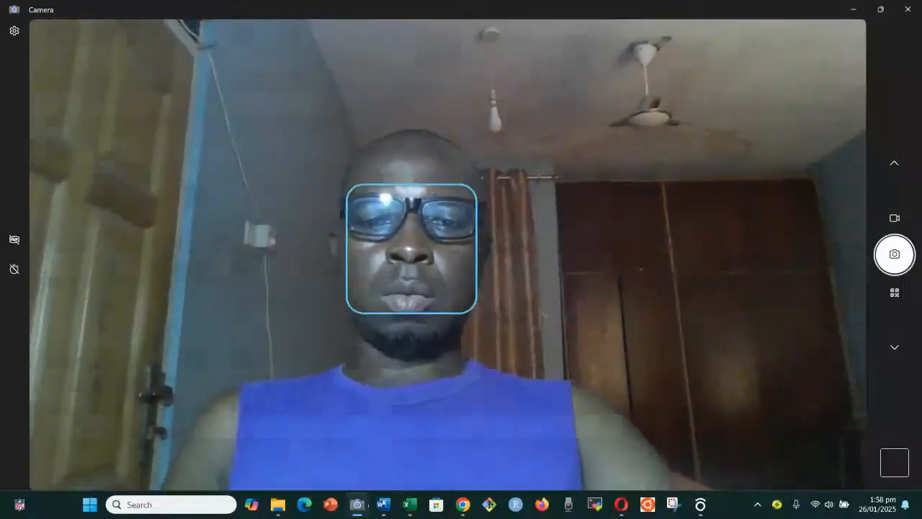
# Bring dashbod.csv forward and review the university lists in columns F and J
pyautogui.click(409, 505)
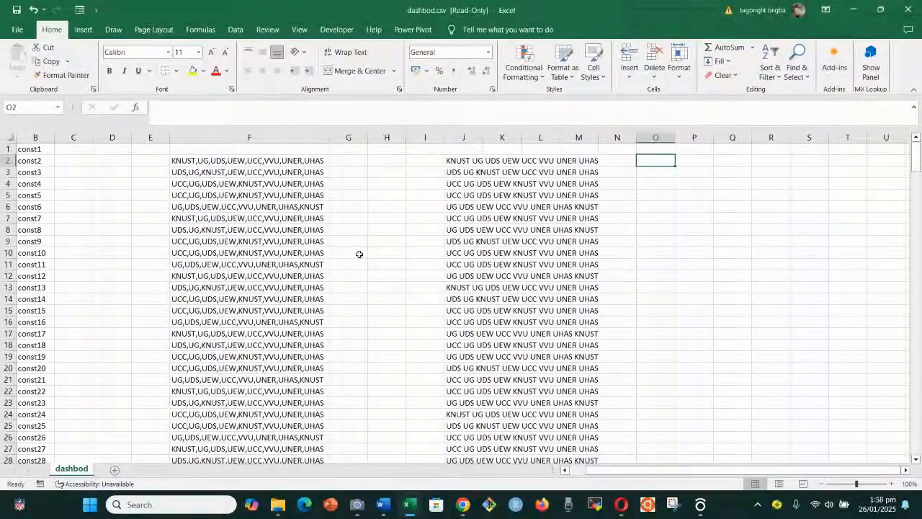
pyautogui.scroll(-1, 294, 256)
pyautogui.scroll(-1, 294, 256)
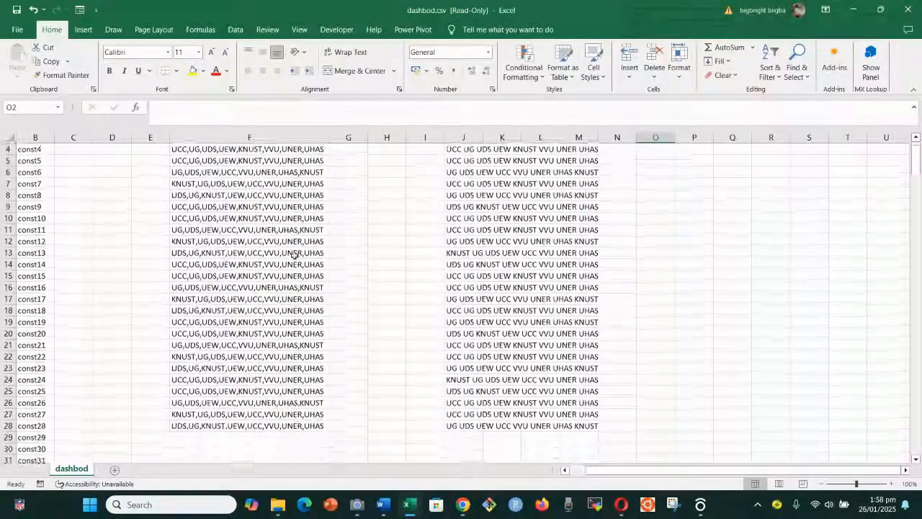
pyautogui.scroll(3, 294, 256)
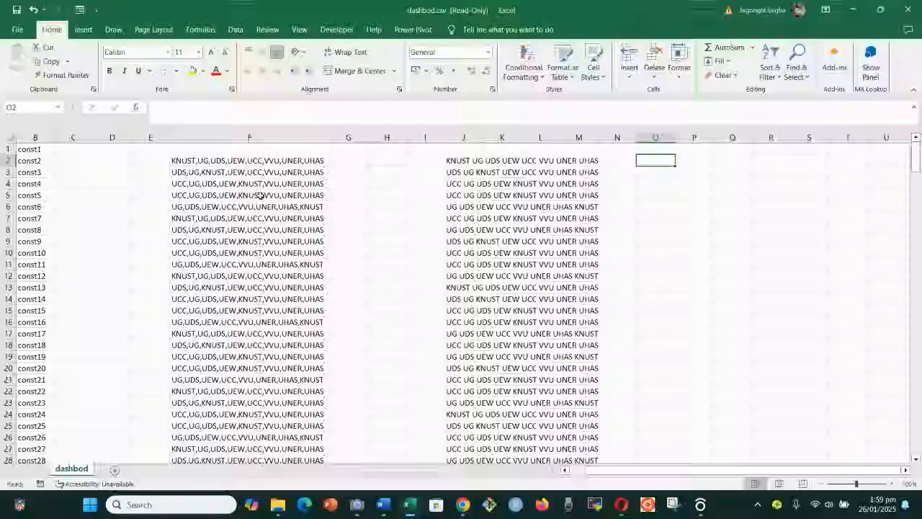
pyautogui.click(357, 505)
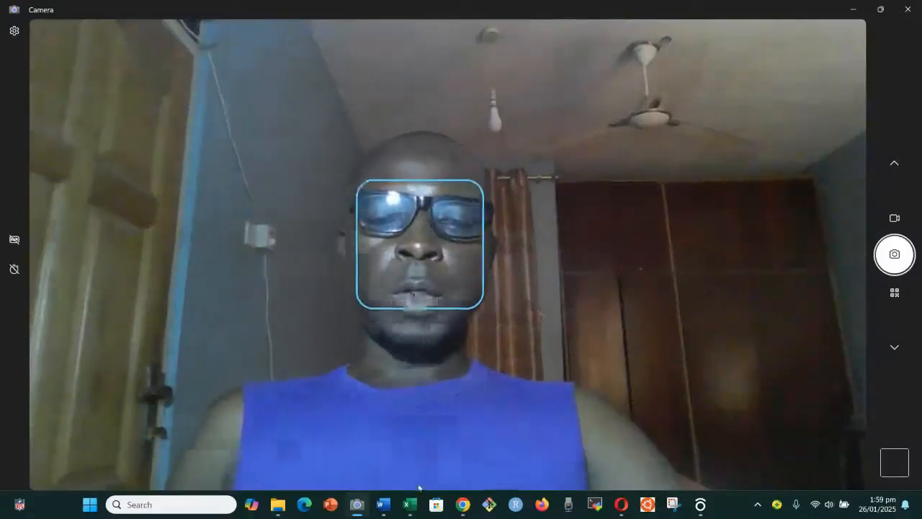
pyautogui.moveTo(406, 507)
pyautogui.click(418, 451)
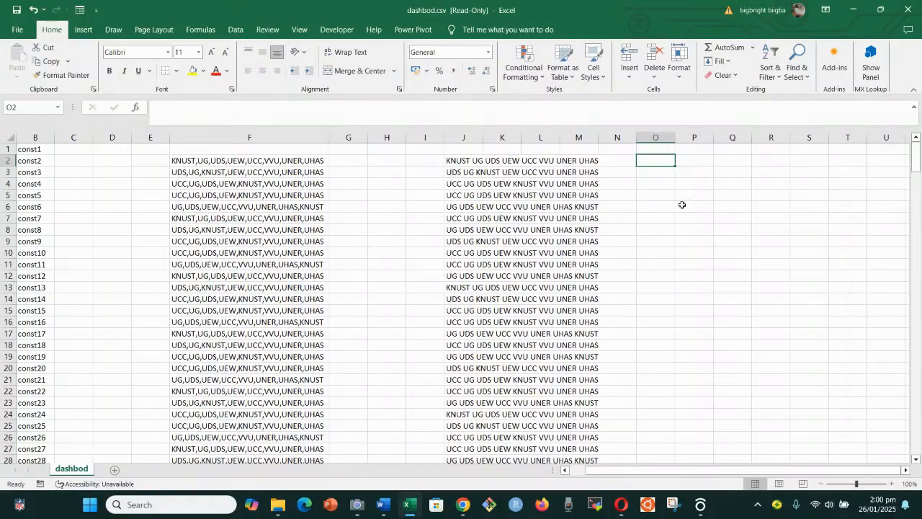
# Zoom the sheet to 130% and jump right to the empty columns
pyautogui.click(892, 484)
pyautogui.click(892, 484)
pyautogui.click(892, 484)
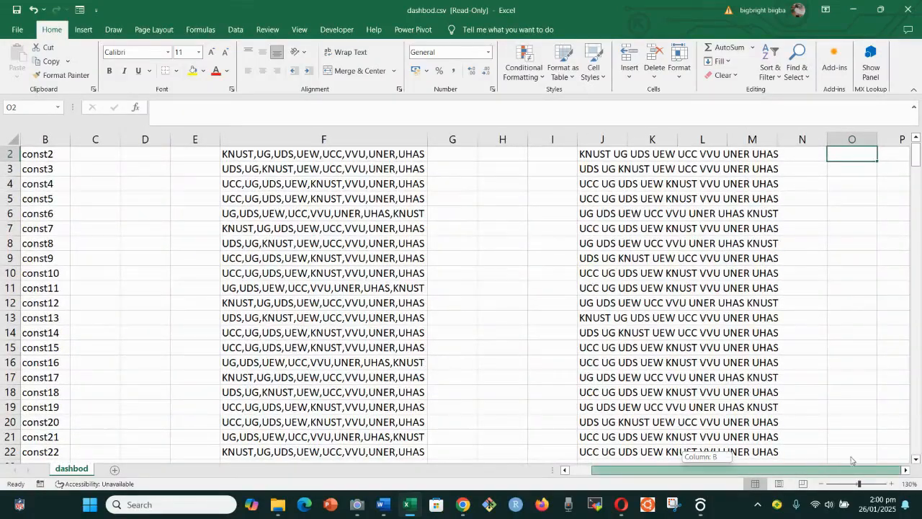
pyautogui.moveTo(839, 474); pyautogui.dragTo(909, 472)
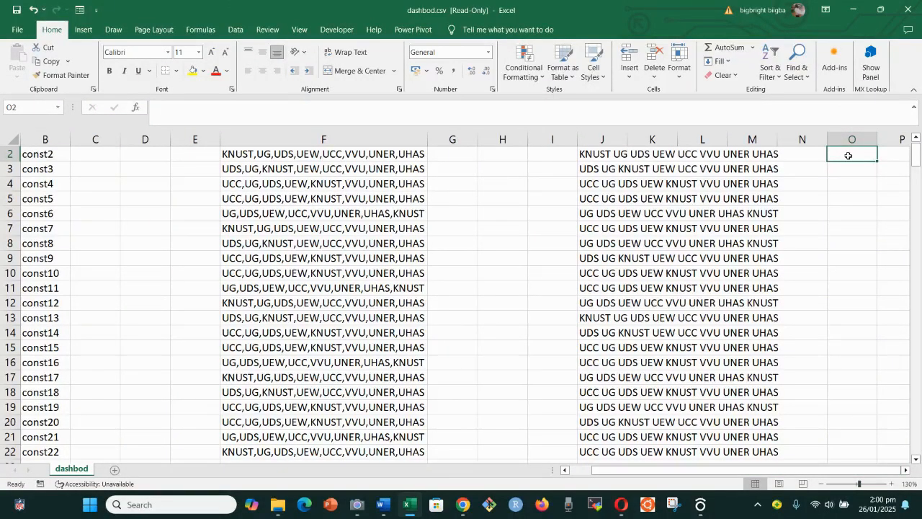
pyautogui.press('Right')
pyautogui.press('Right')
pyautogui.press('Right')
pyautogui.press('Right')
pyautogui.press('Right')
pyautogui.press('Right')
pyautogui.press('Right')
pyautogui.press('Right')
pyautogui.press('Right')
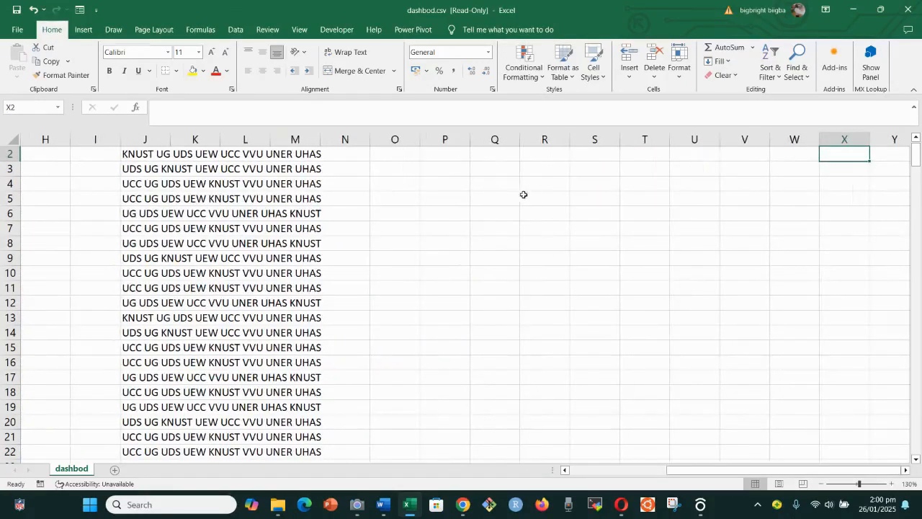
# Enter two sample name parts in Q4 and R4, fixing a typo along the way
pyautogui.click(496, 184)
pyautogui.write(',')
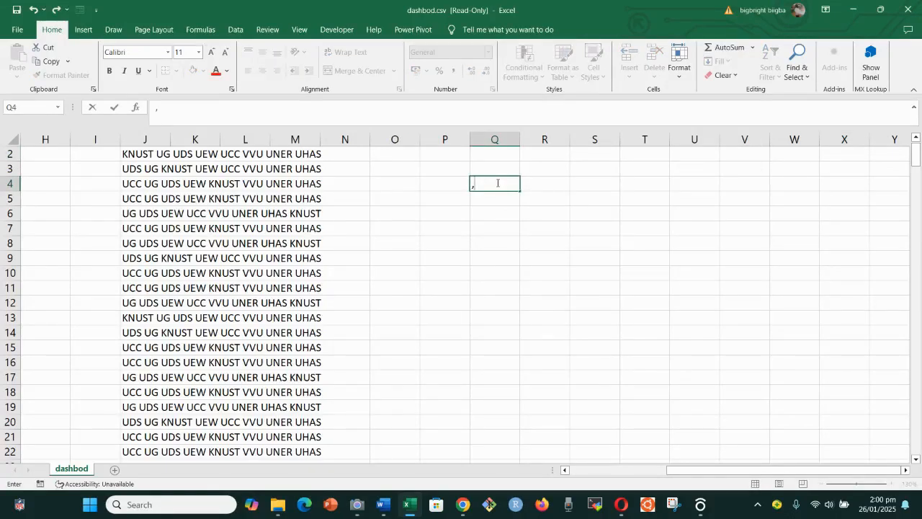
pyautogui.click(553, 185)
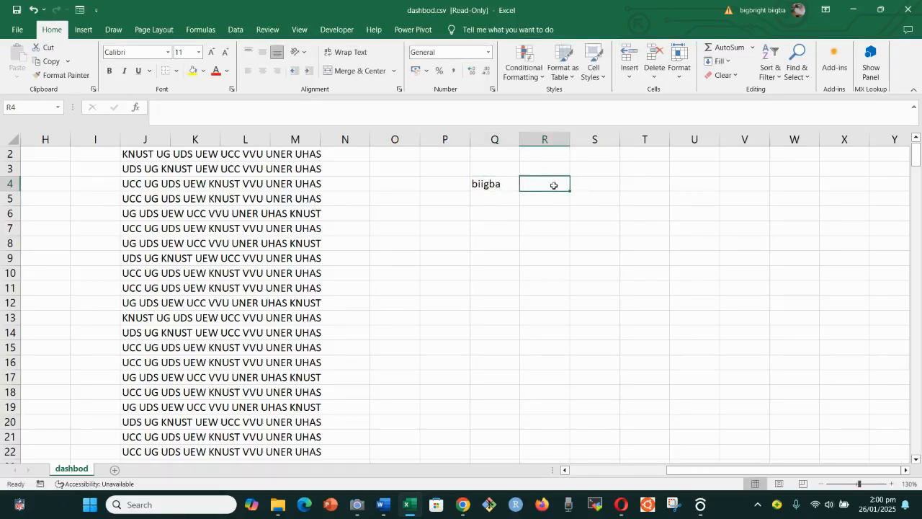
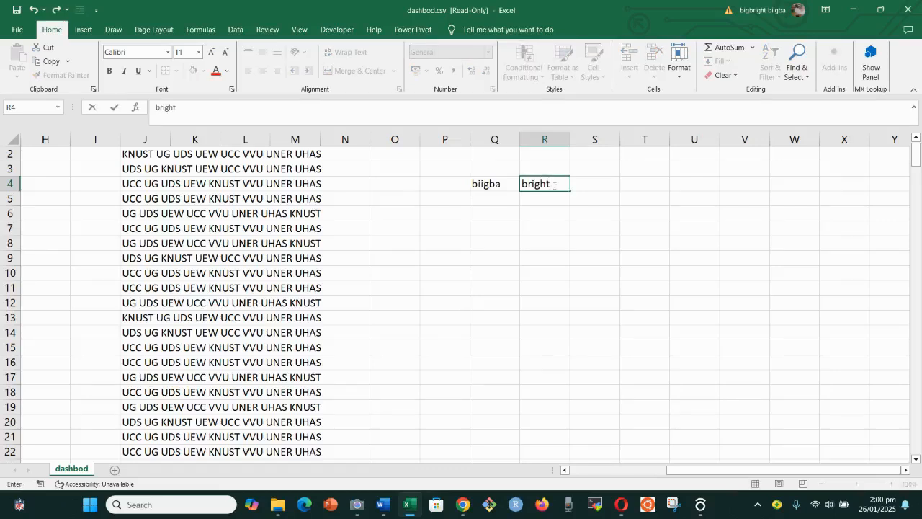
pyautogui.click(611, 190)
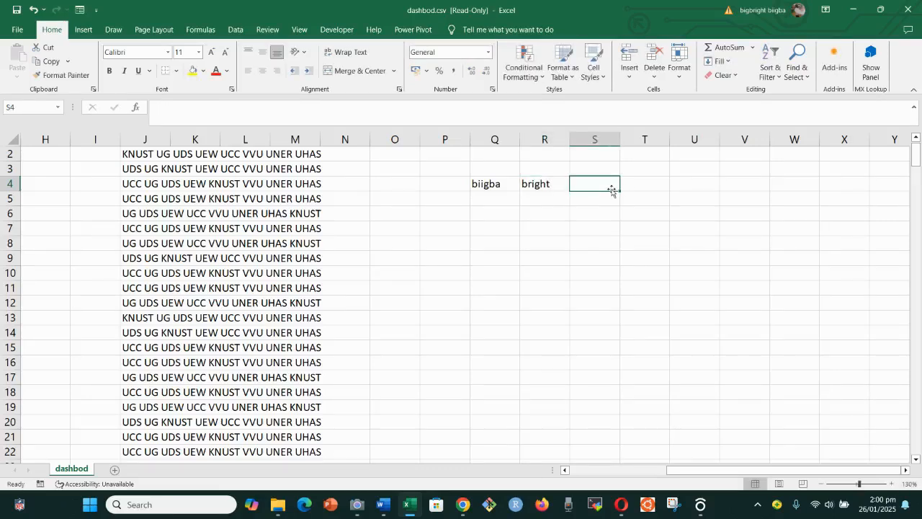
# In S4, join Q4 and R4 with =TEXTJOIN(",",TRUE,Q4,R4)
pyautogui.write('=')
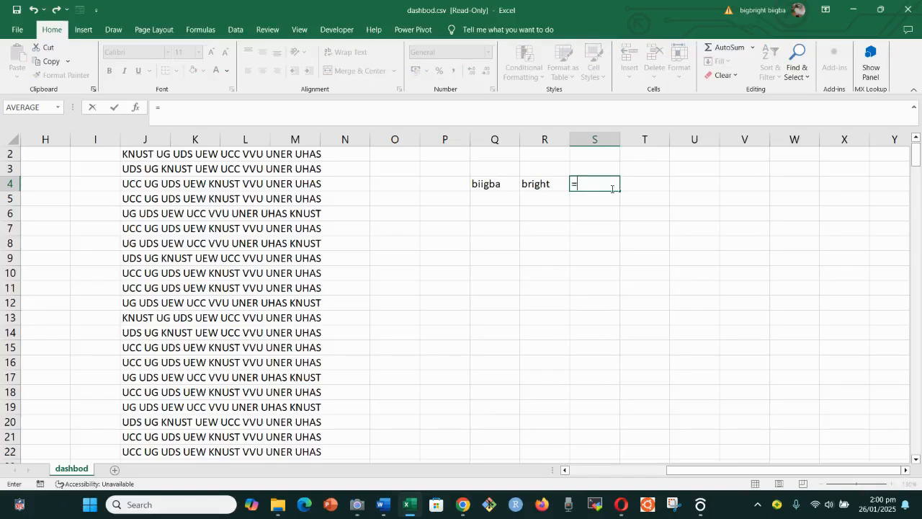
pyautogui.write('text')
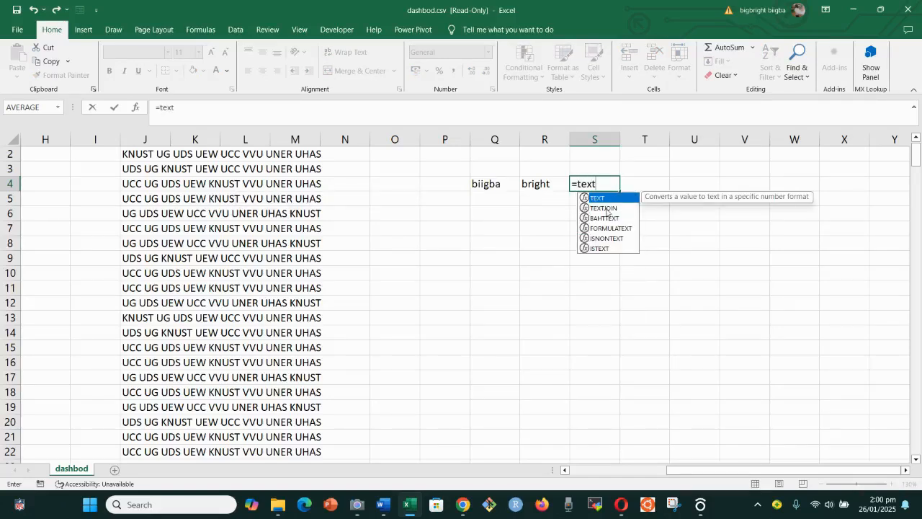
pyautogui.doubleClick(606, 208)
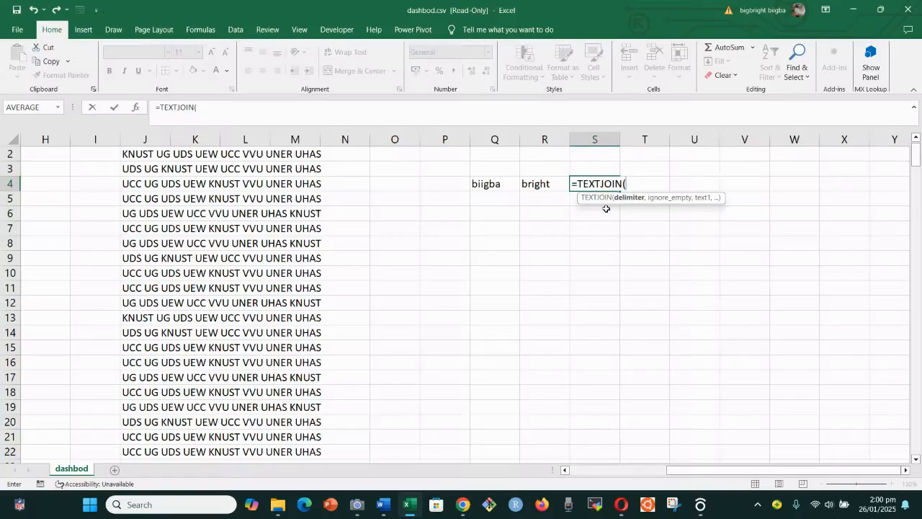
pyautogui.write(',')
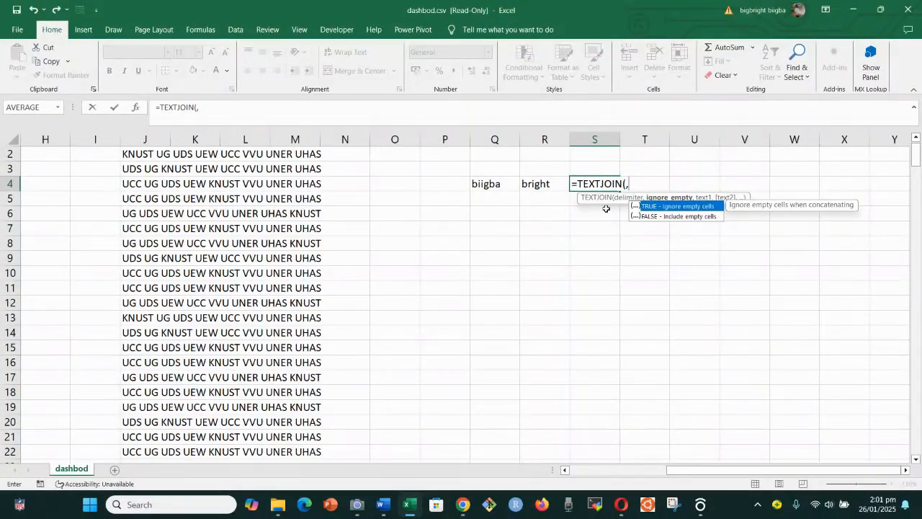
pyautogui.press('BackSpace')
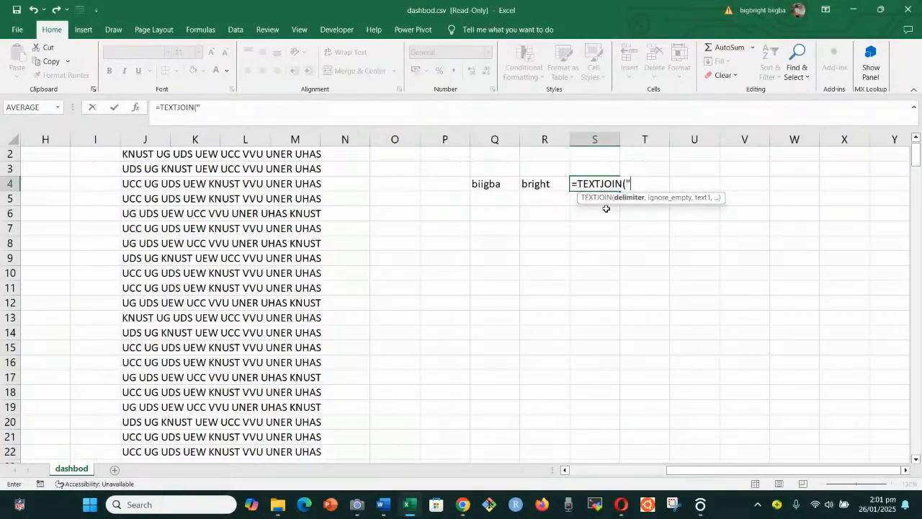
pyautogui.write('",')
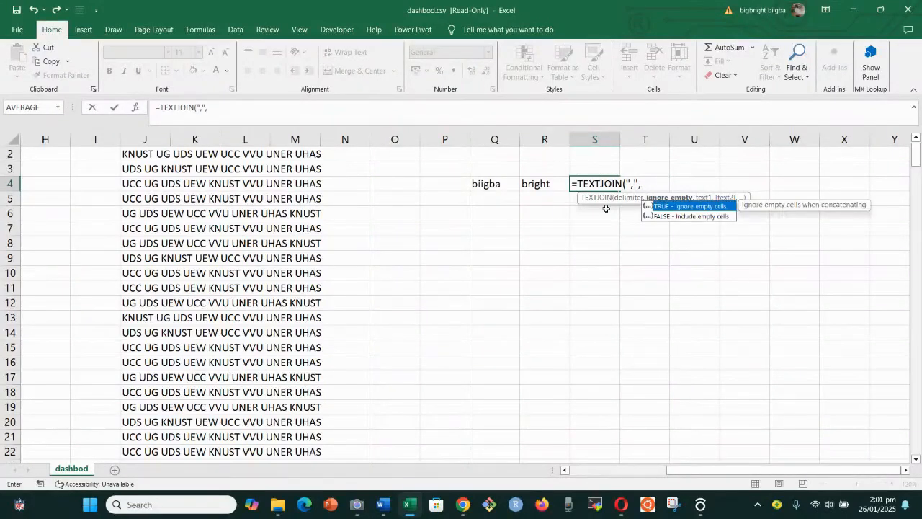
pyautogui.doubleClick(683, 209)
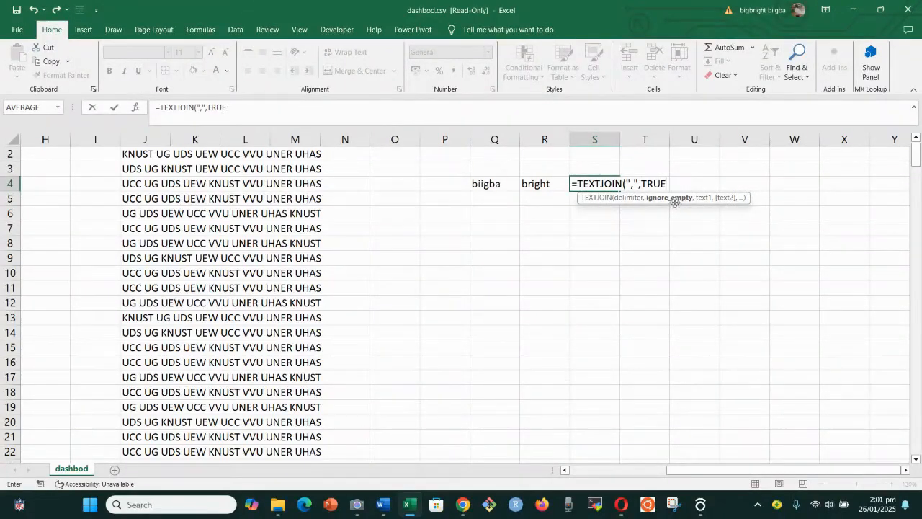
pyautogui.write(',')
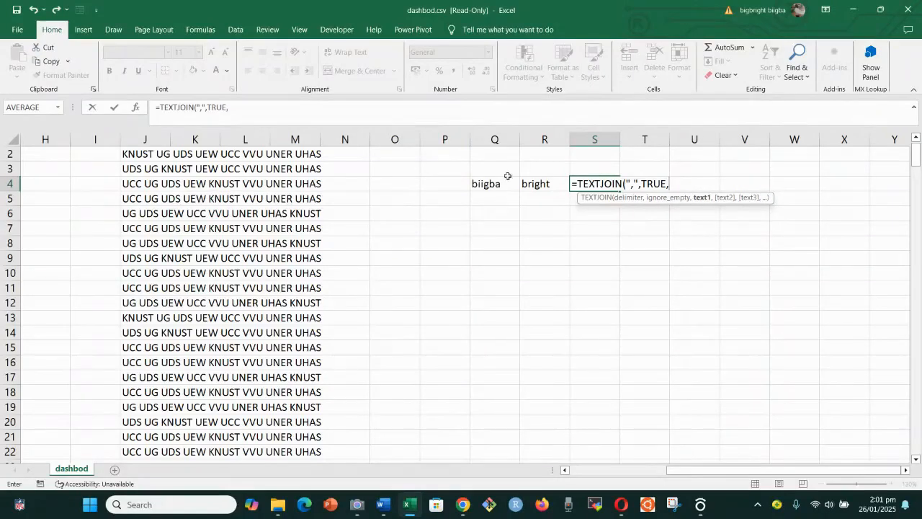
pyautogui.click(486, 184)
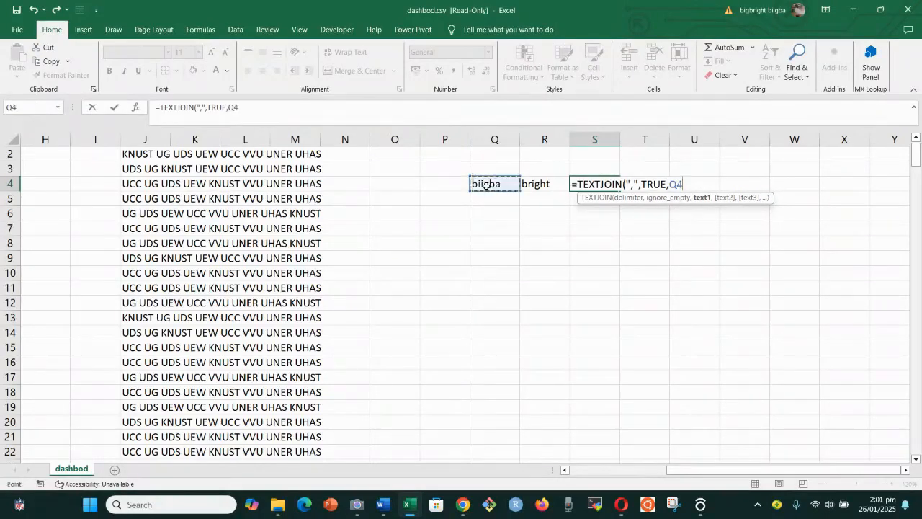
pyautogui.write(',')
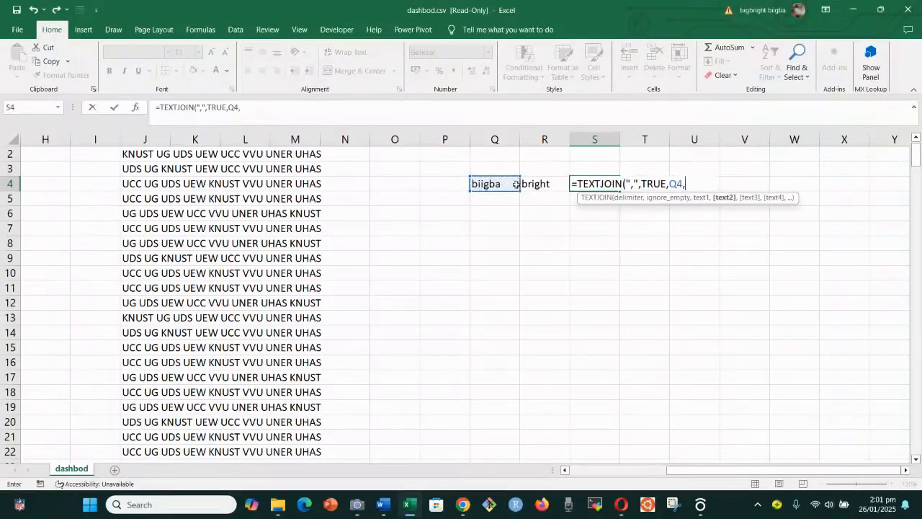
pyautogui.click(542, 184)
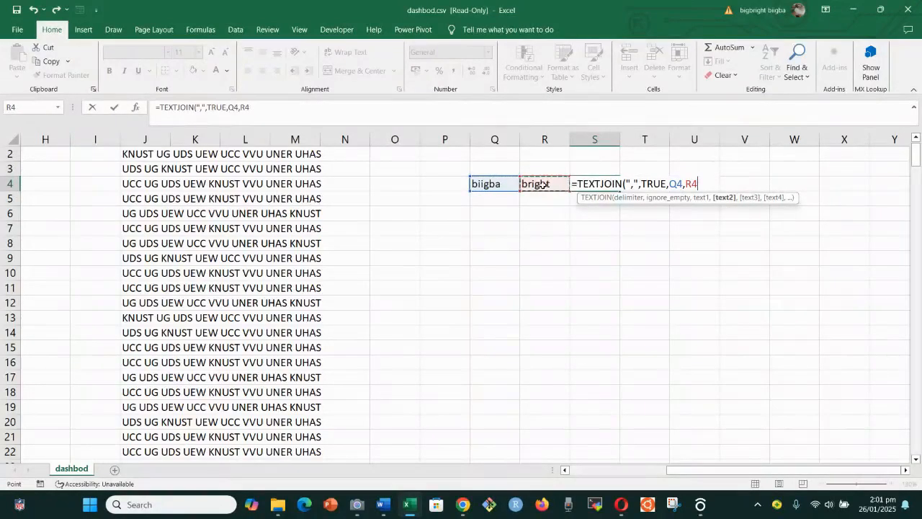
pyautogui.write(')')
pyautogui.press('Return')
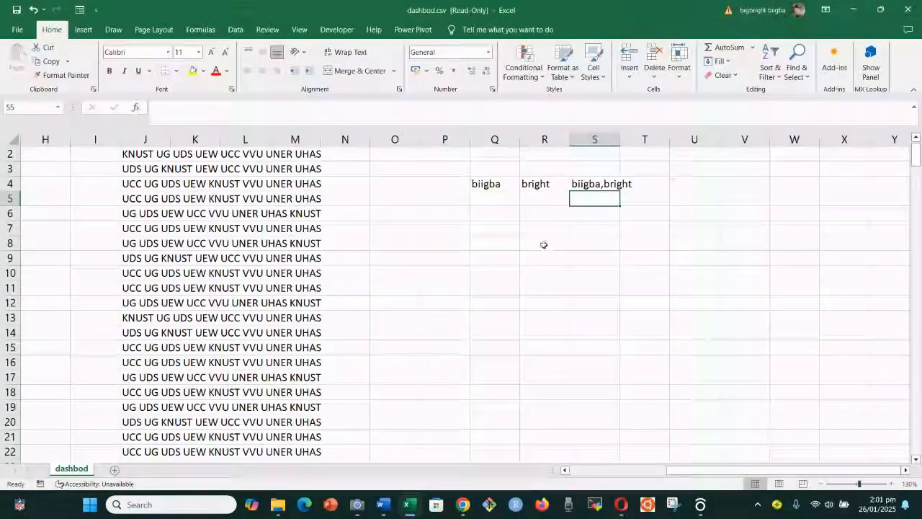
# Select the test cells Q4 through S4 to clear them
pyautogui.scroll(1, 531, 257)
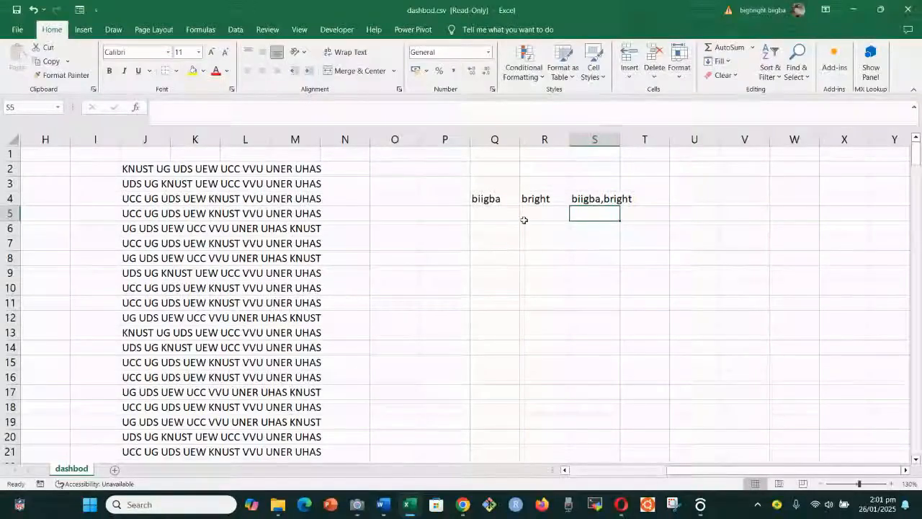
pyautogui.click(487, 201)
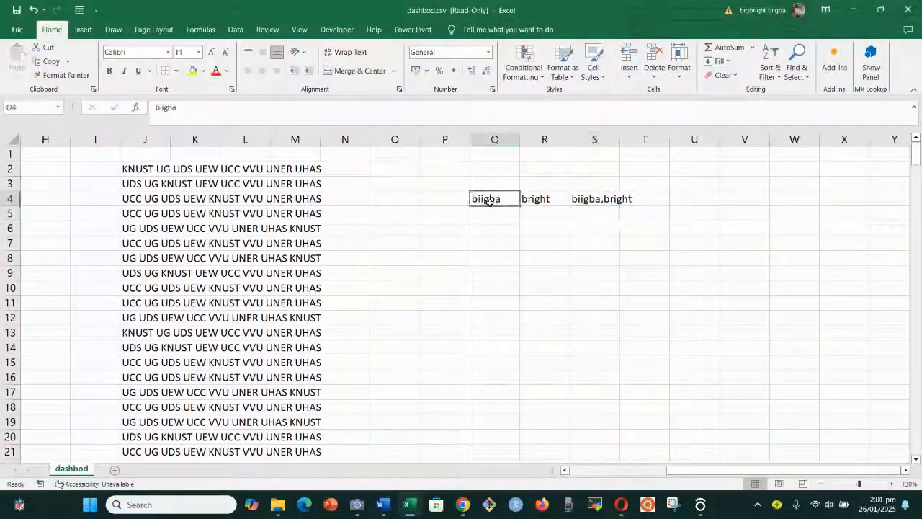
pyautogui.moveTo(490, 202); pyautogui.dragTo(633, 202)
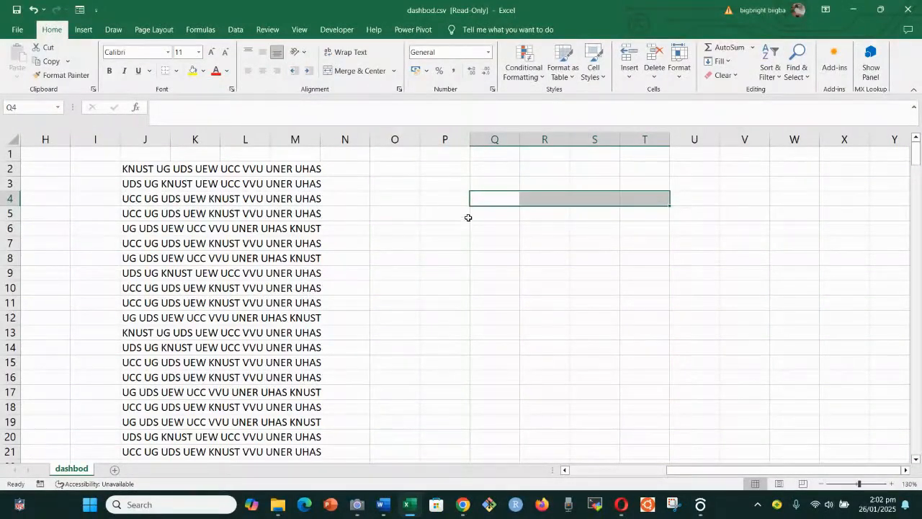
# Switch briefly to the Camera app, then return to the dashbod.csv workbook
pyautogui.moveTo(357, 504)
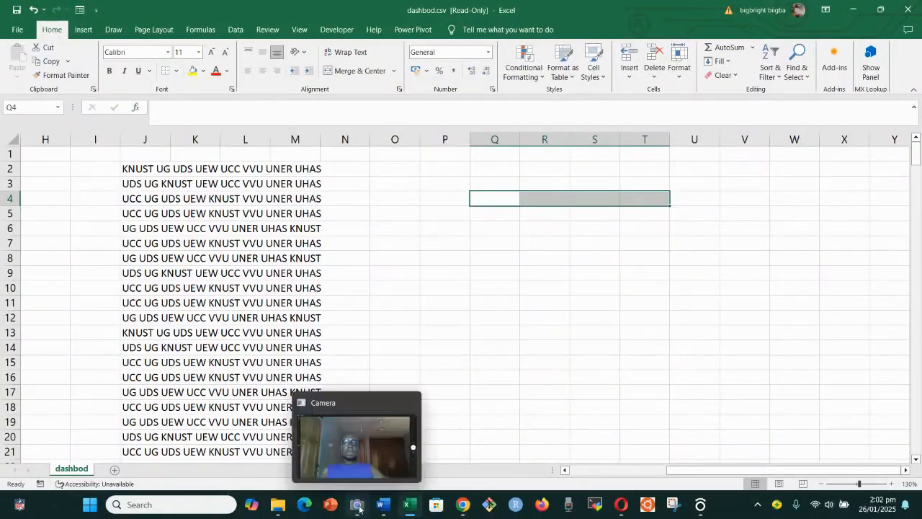
pyautogui.click(356, 472)
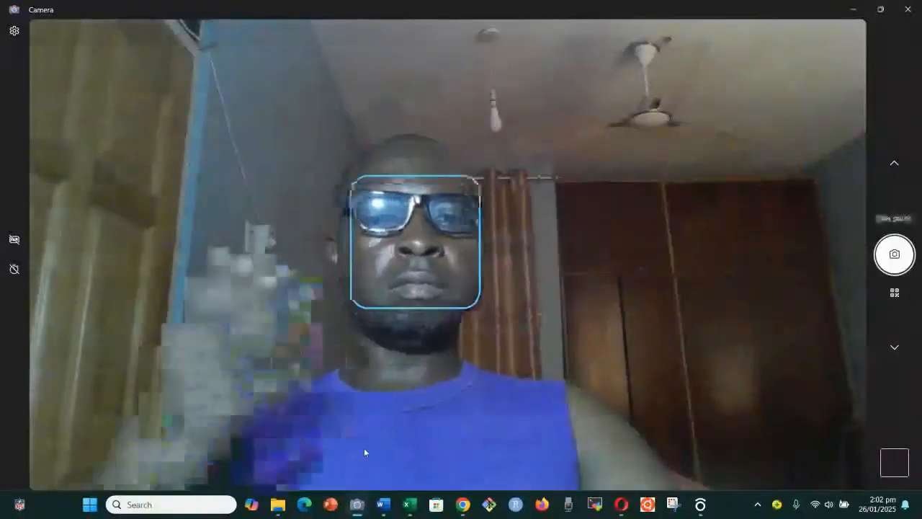
pyautogui.moveTo(357, 504)
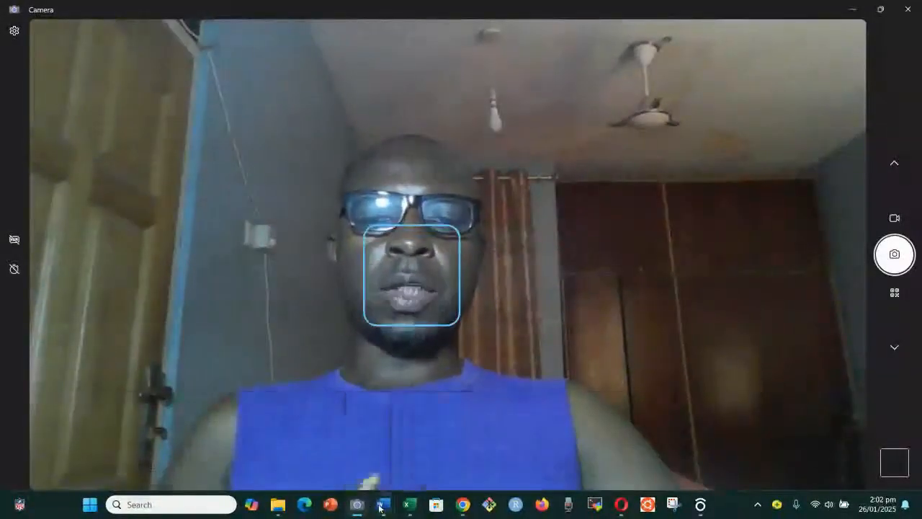
pyautogui.moveTo(402, 511)
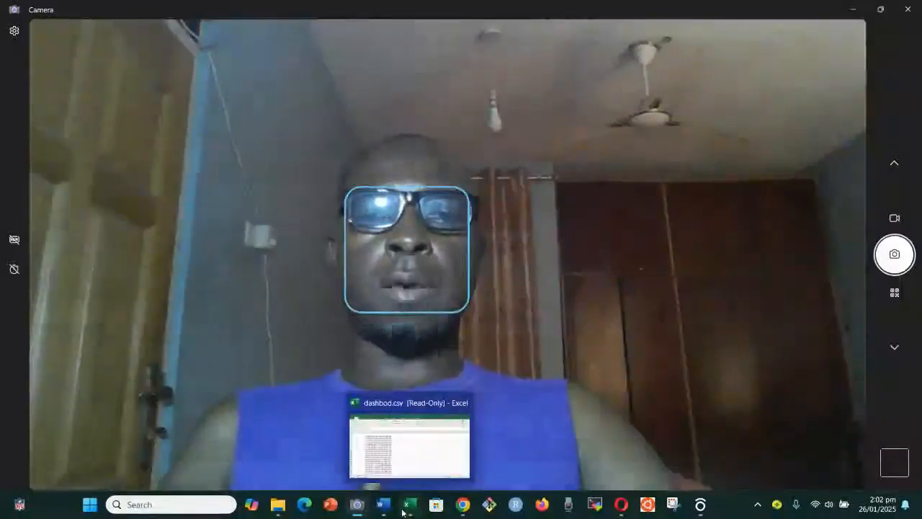
pyautogui.click(415, 461)
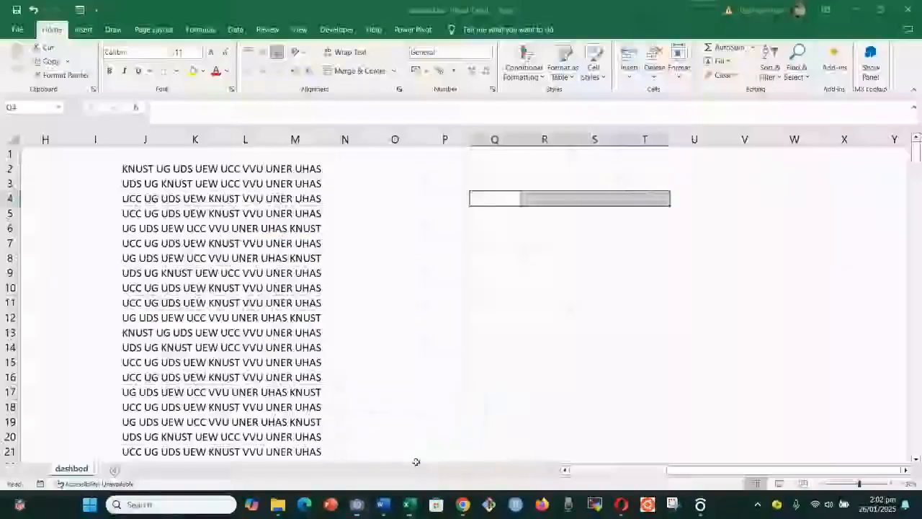
pyautogui.click(495, 228)
pyautogui.write('=')
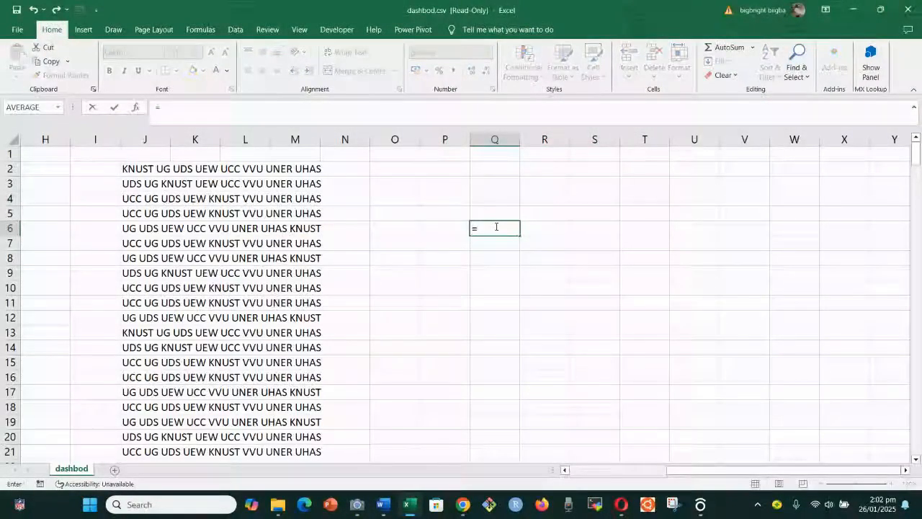
pyautogui.write('text')
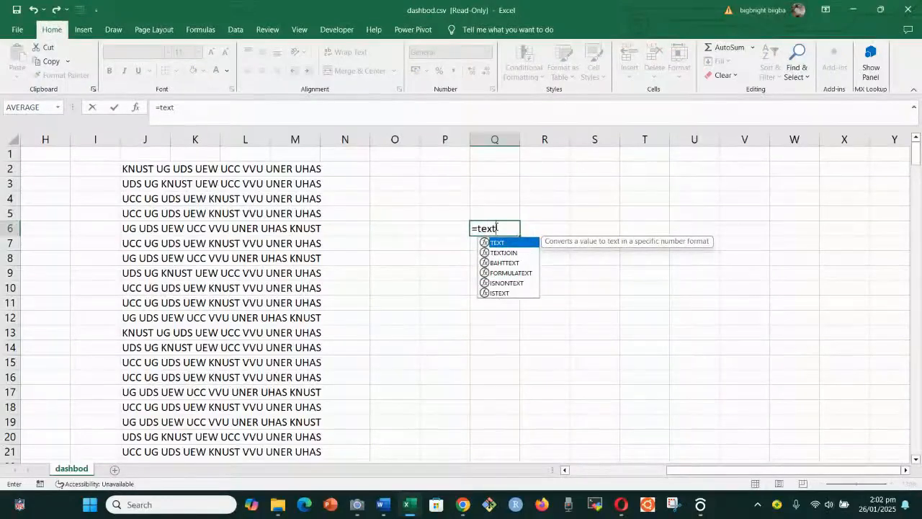
pyautogui.write('splli')
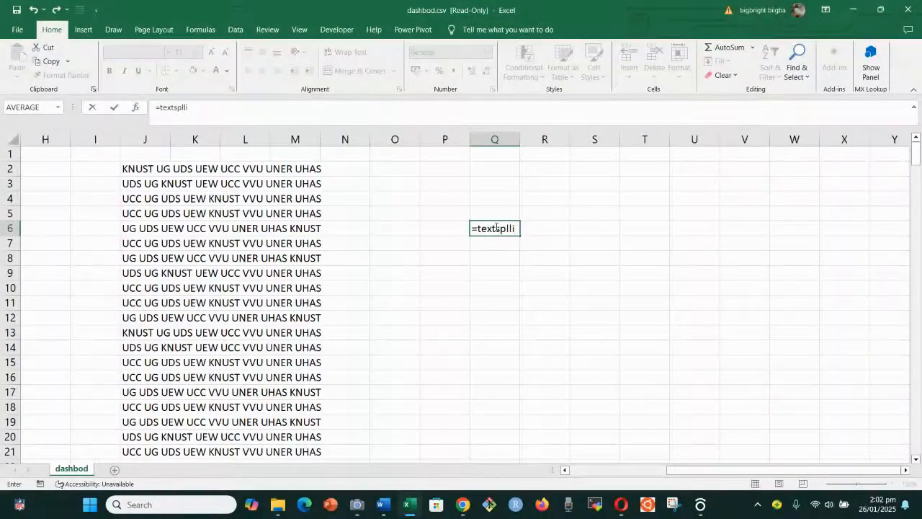
pyautogui.press('BackSpace')
pyautogui.press('BackSpace')
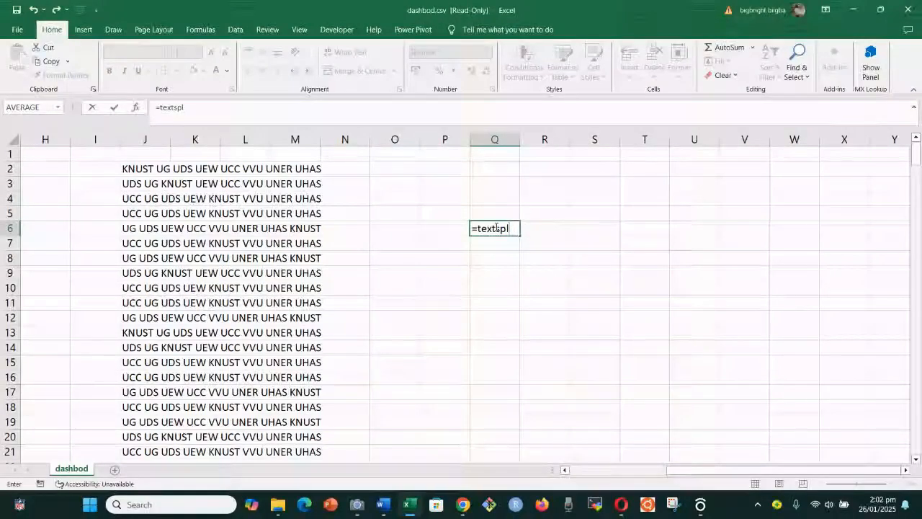
pyautogui.write('i')
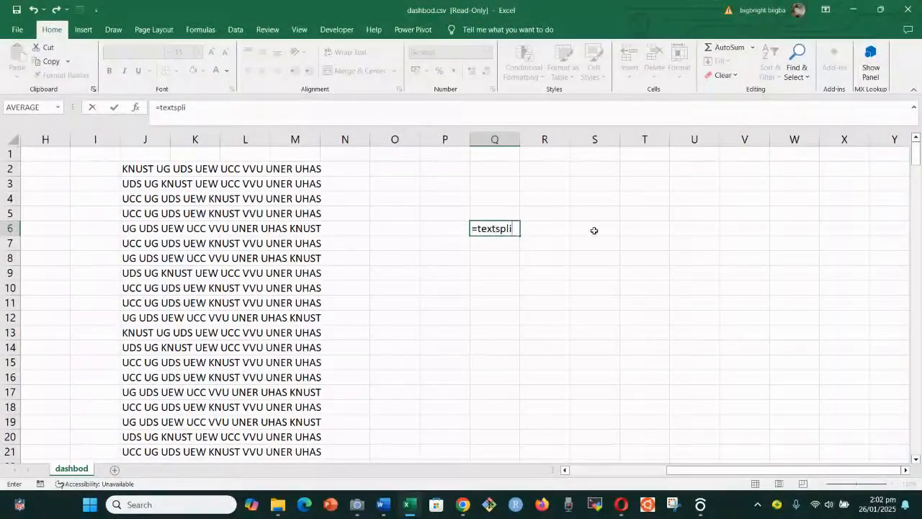
pyautogui.click(552, 236)
pyautogui.click(490, 229)
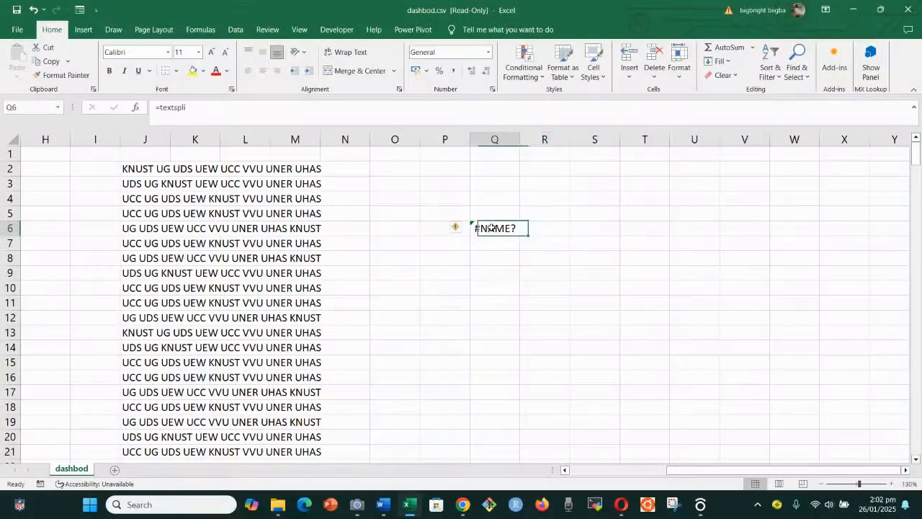
pyautogui.press('Delete')
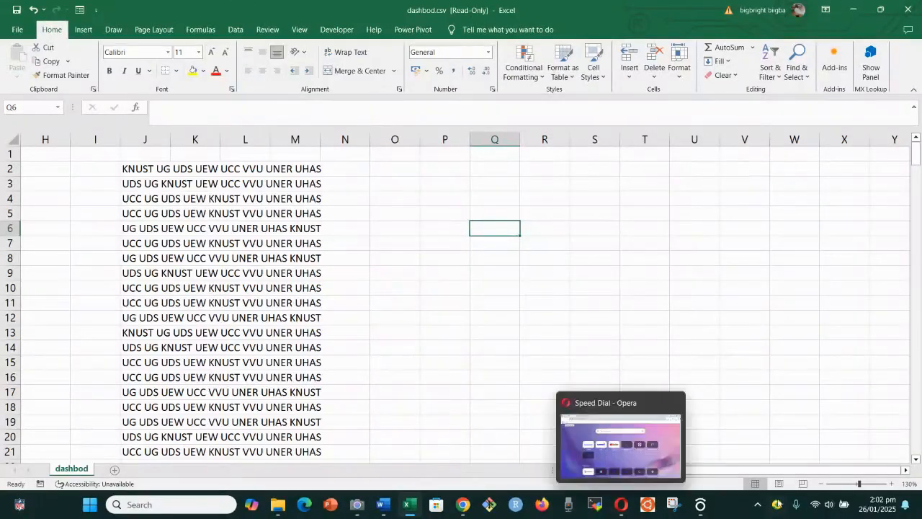
pyautogui.moveTo(765, 473)
pyautogui.mouseDown()
pyautogui.moveTo(742, 474)
pyautogui.moveTo(753, 474)
pyautogui.mouseUp()
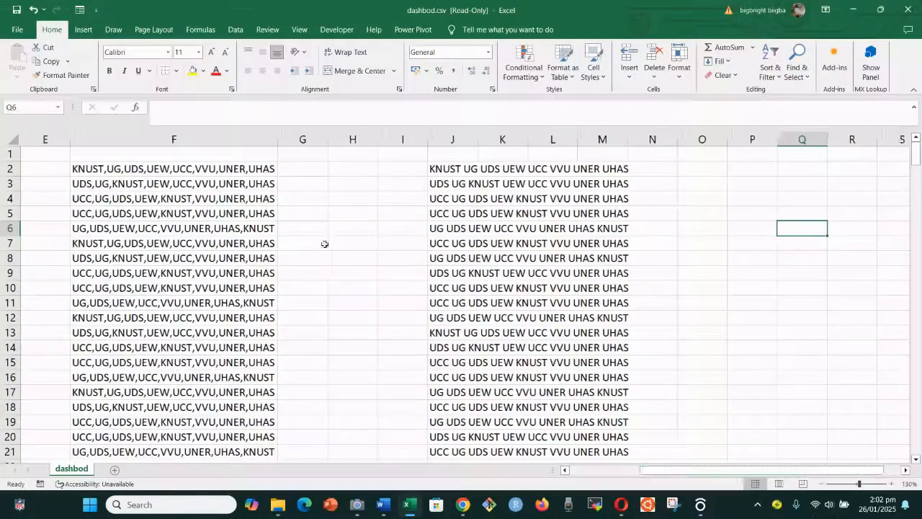
pyautogui.click(105, 168)
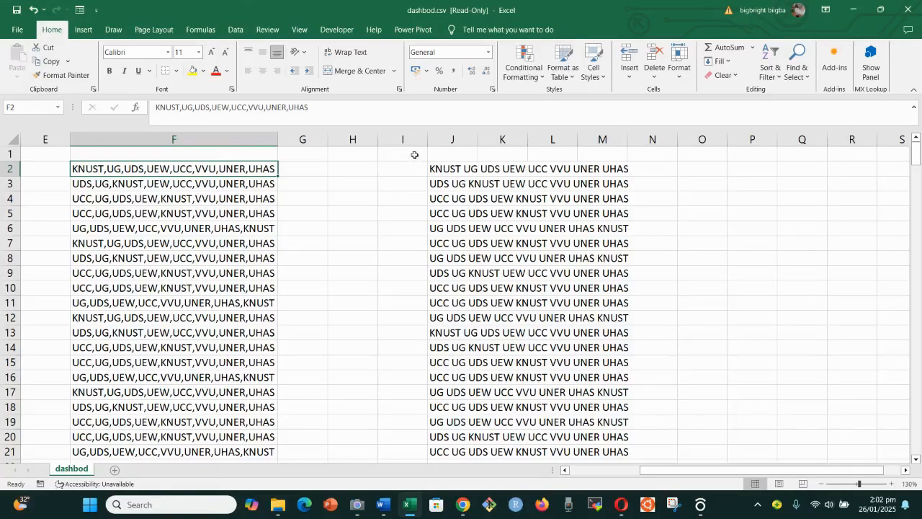
# Insert five blank columns at column I
pyautogui.click(414, 137)
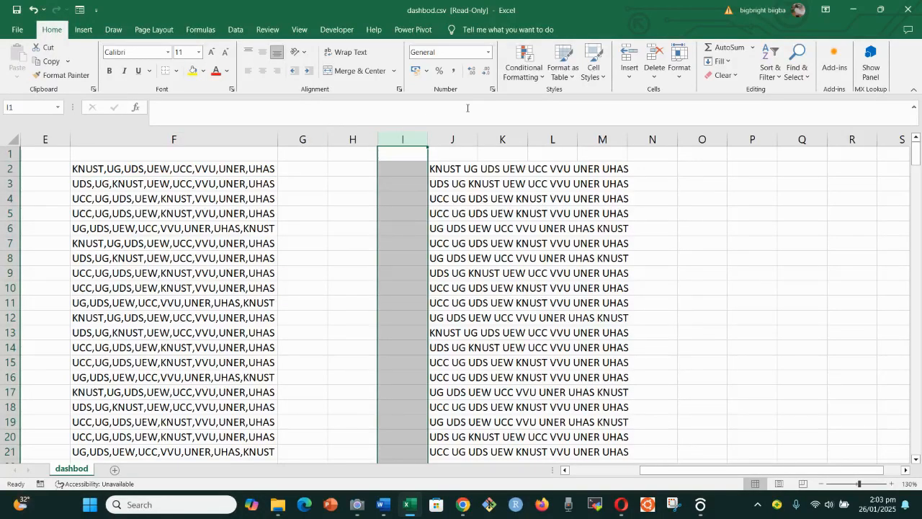
pyautogui.click(624, 54)
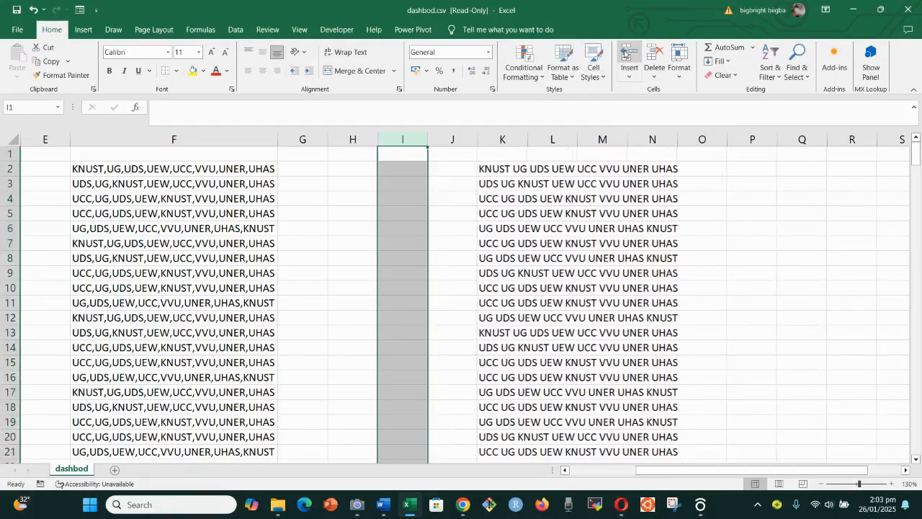
pyautogui.click(624, 54)
pyautogui.click(625, 54)
pyautogui.click(625, 54)
pyautogui.click(625, 54)
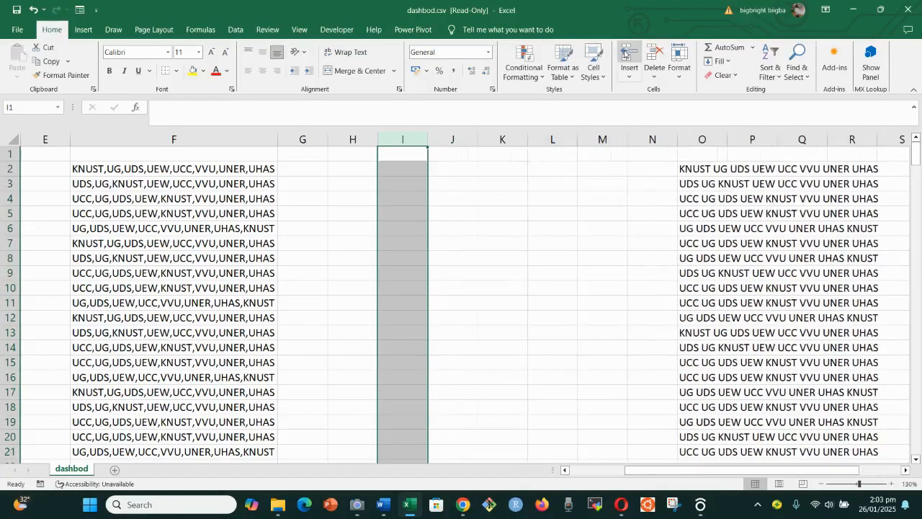
pyautogui.click(454, 261)
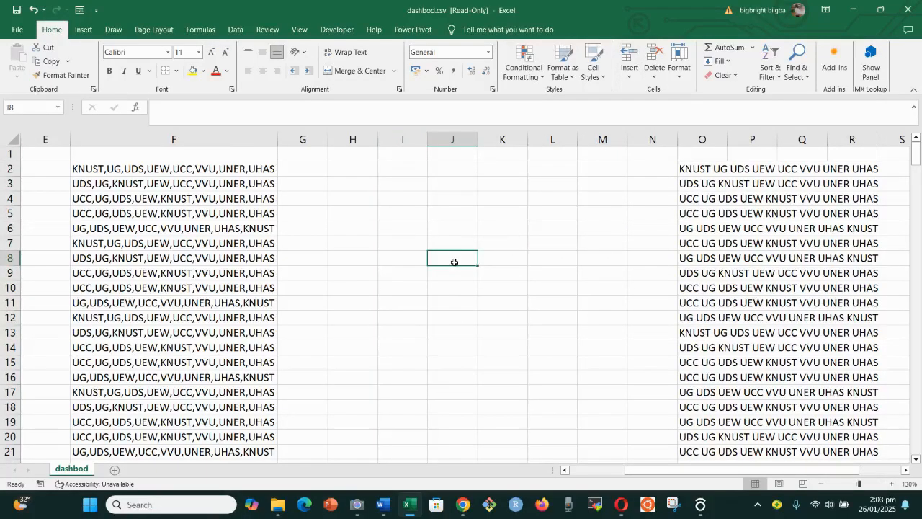
# Review the comma-separated strings in column F and pick cell F1 for a header
pyautogui.scroll(-1, 198, 196)
pyautogui.scroll(1, 198, 196)
pyautogui.moveTo(144, 168); pyautogui.dragTo(141, 238)
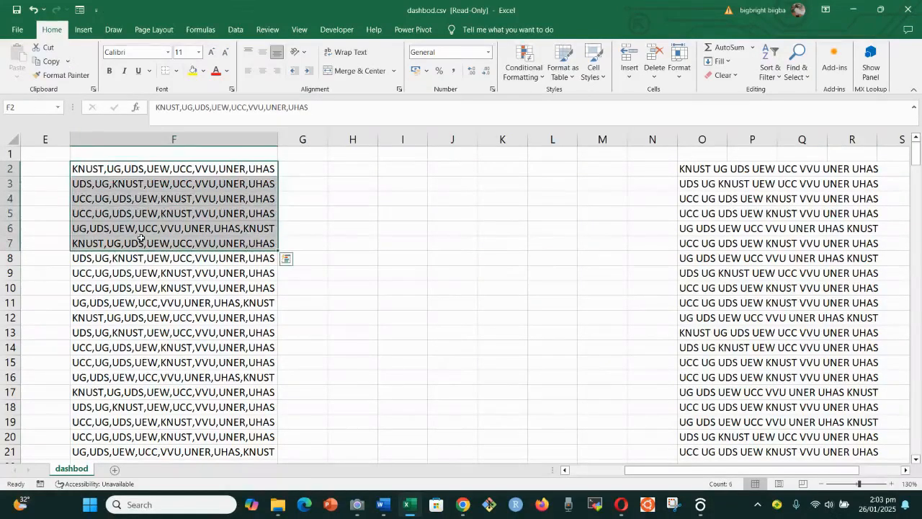
pyautogui.click(255, 197)
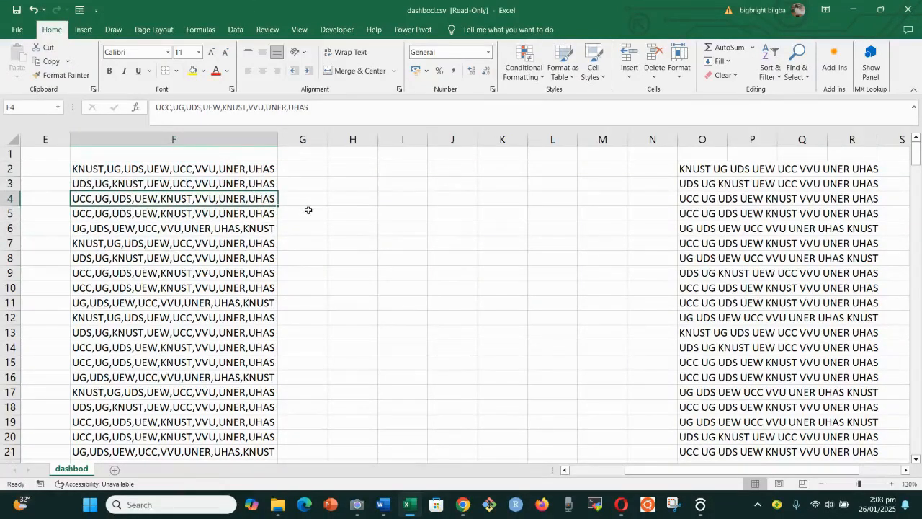
pyautogui.click(127, 156)
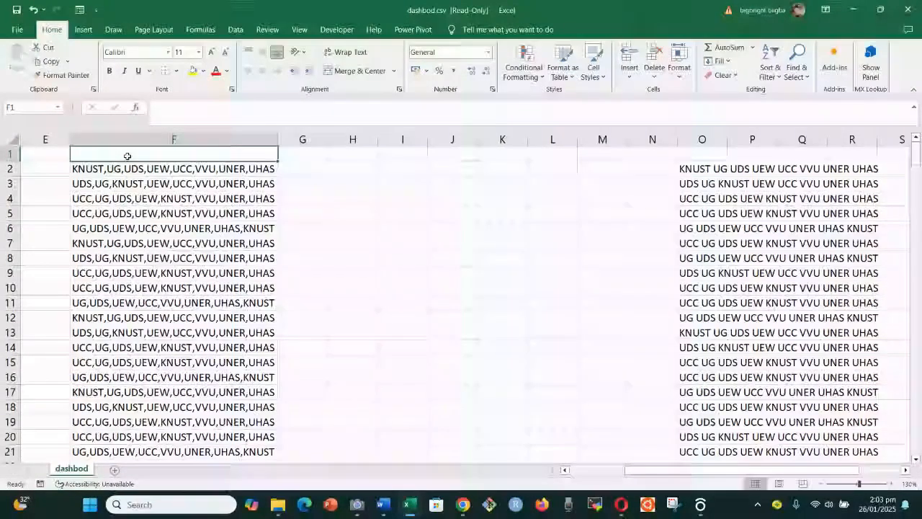
# Type headers first, second, third and fourth into F1:I1
pyautogui.write('first')
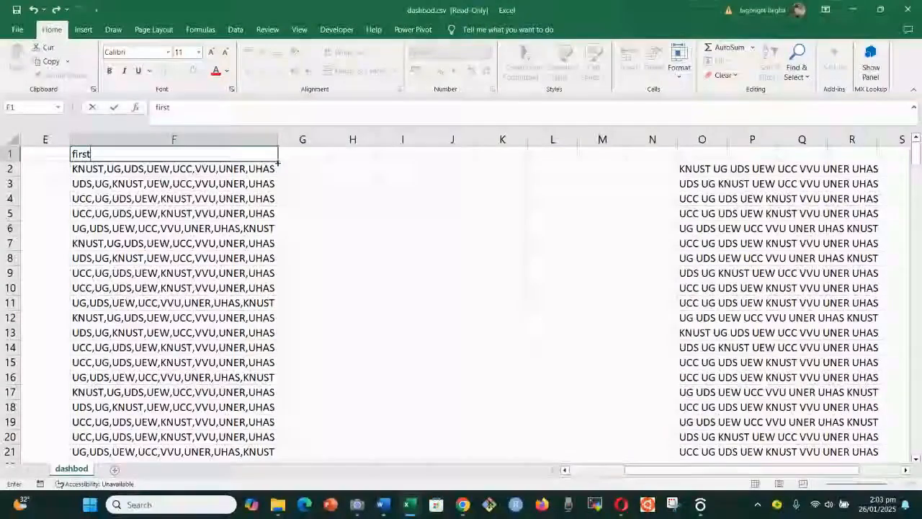
pyautogui.click(307, 153)
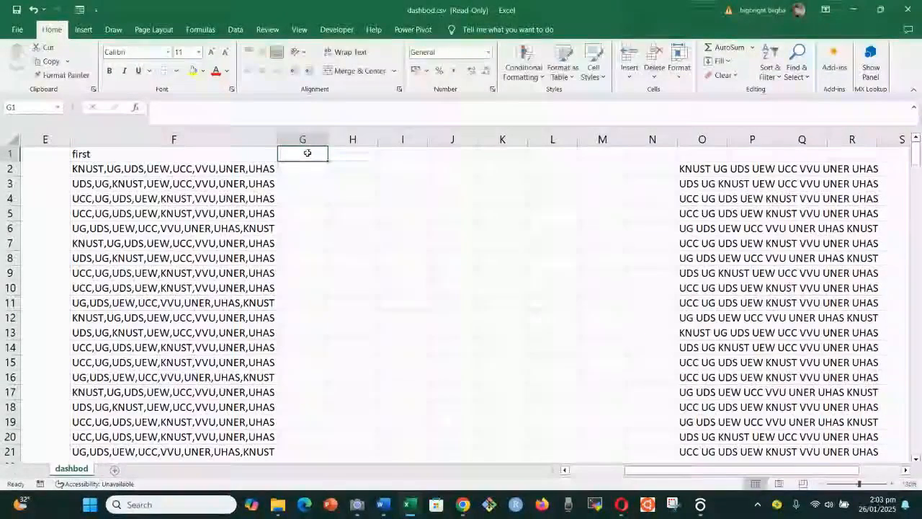
pyautogui.write('se')
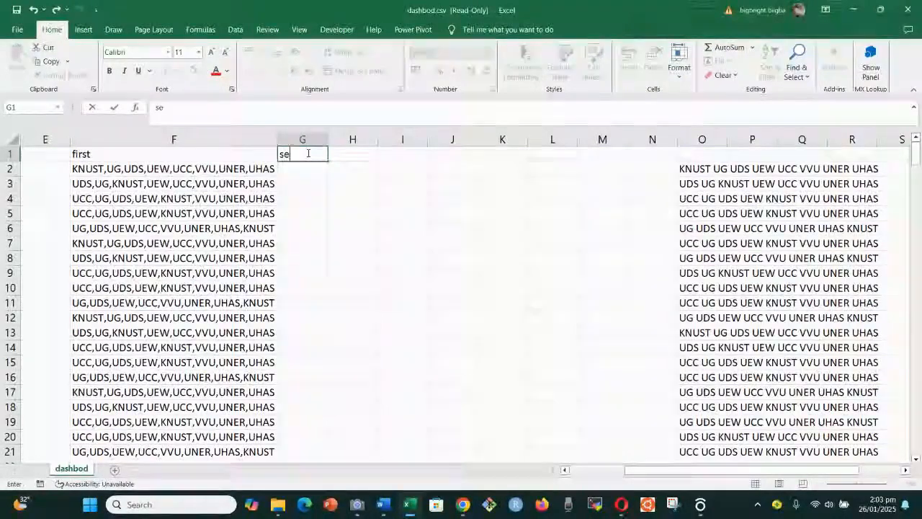
pyautogui.write('cond')
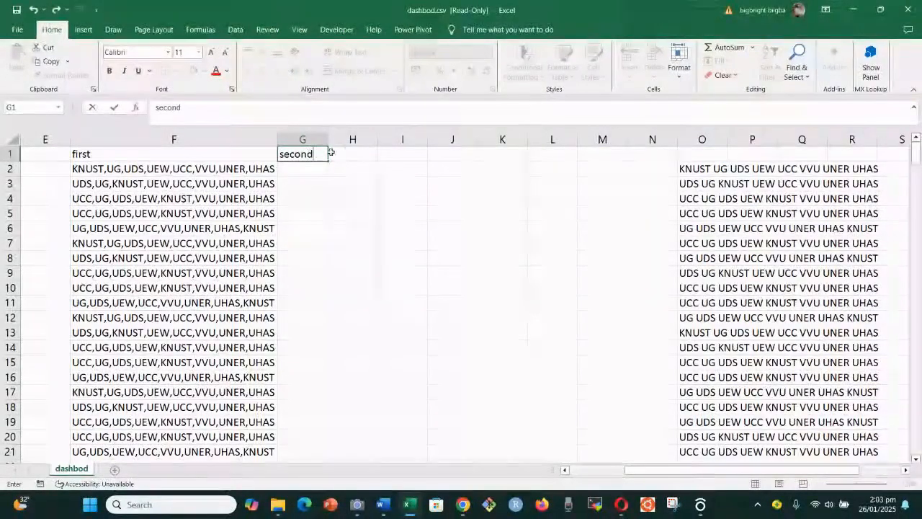
pyautogui.click(357, 154)
pyautogui.write('third')
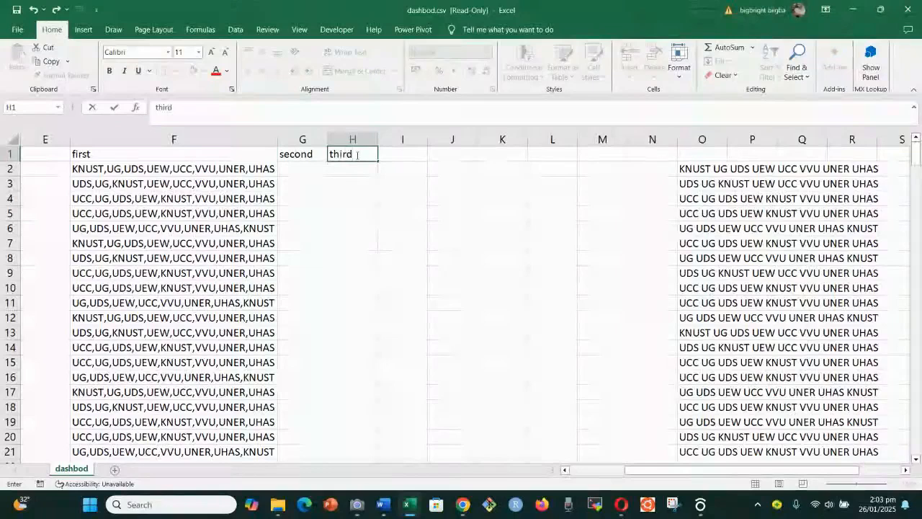
pyautogui.click(410, 154)
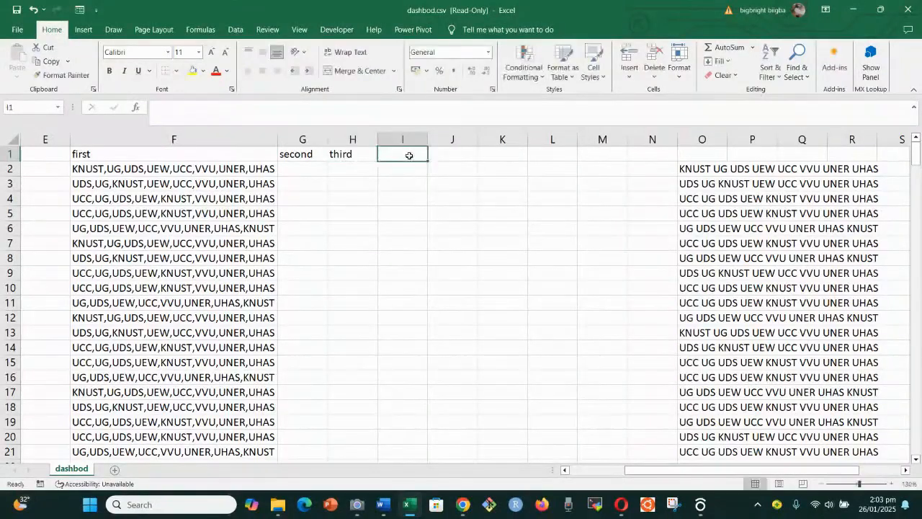
pyautogui.write('fourth')
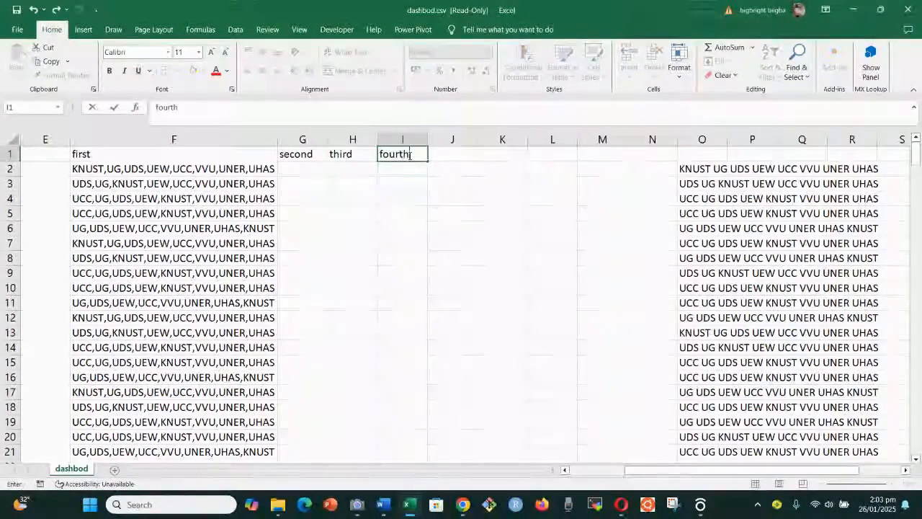
pyautogui.click(456, 156)
# Type headers fifth, sixth, seventh and eighth into J1:M1
pyautogui.write('fifth')
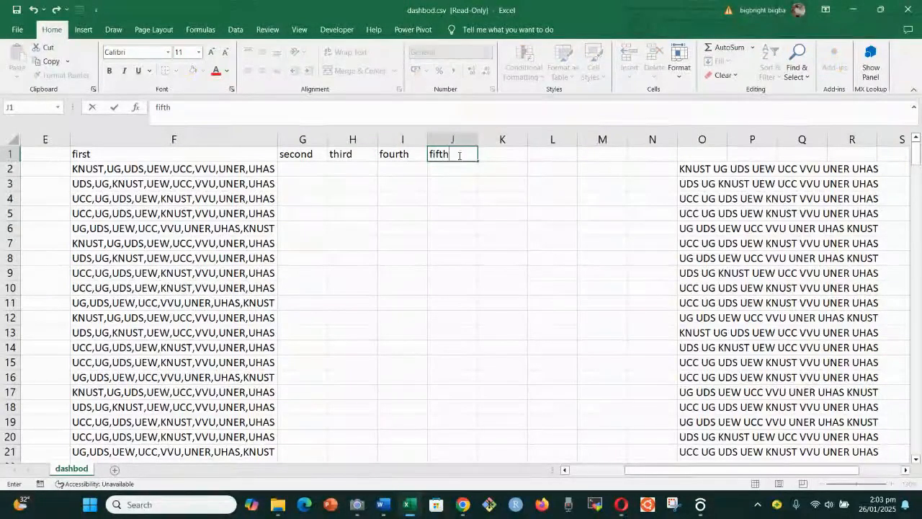
pyautogui.click(499, 152)
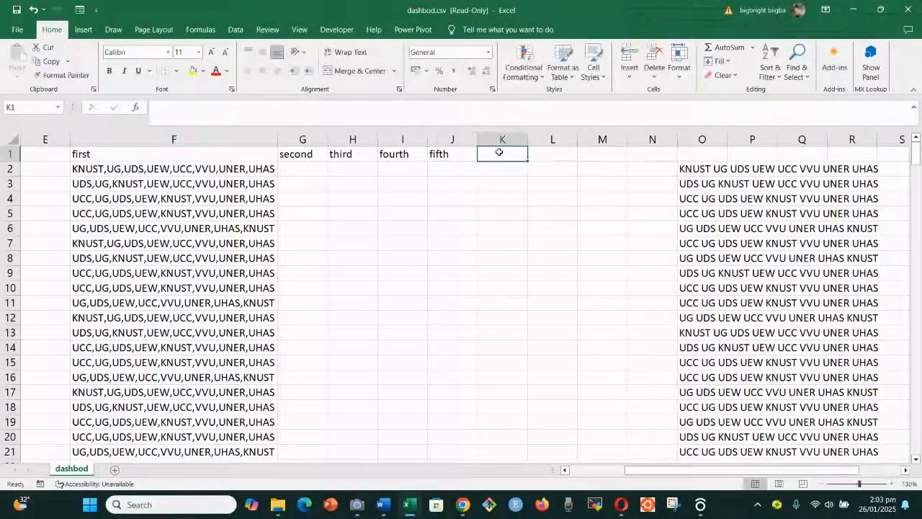
pyautogui.write('sixth')
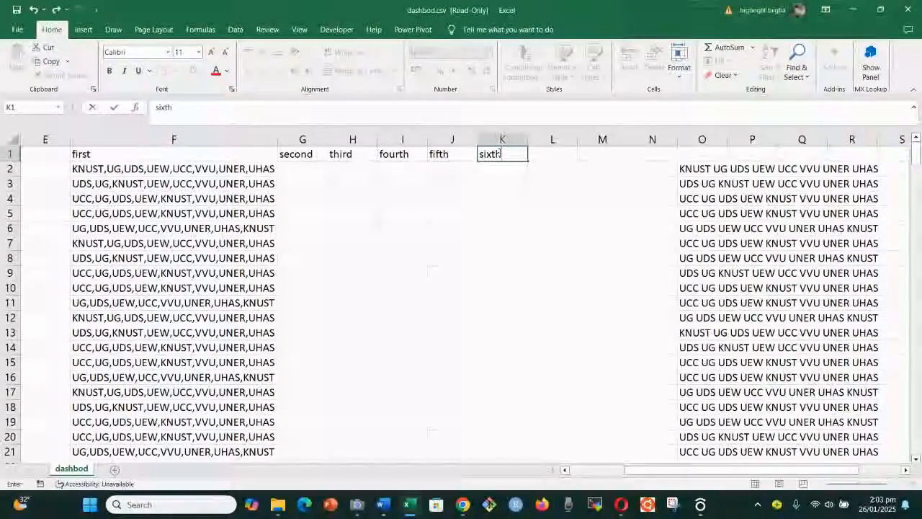
pyautogui.click(553, 156)
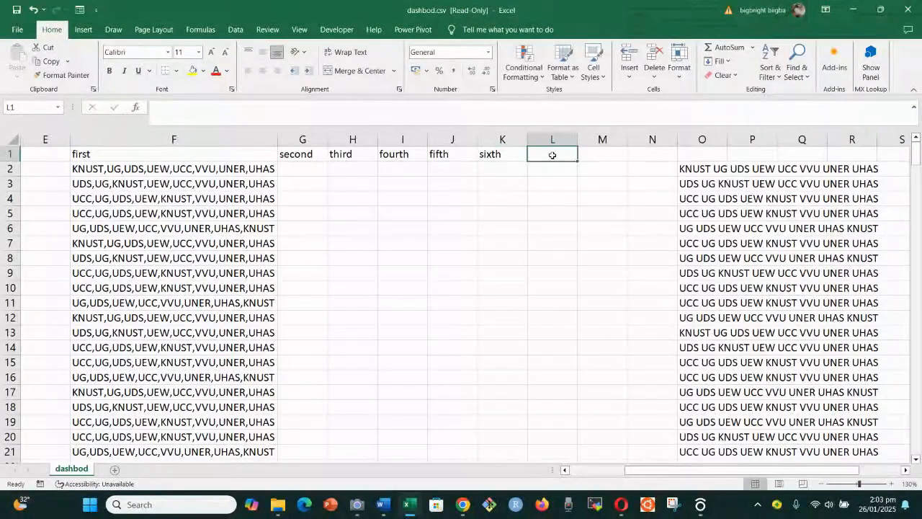
pyautogui.write('seventh')
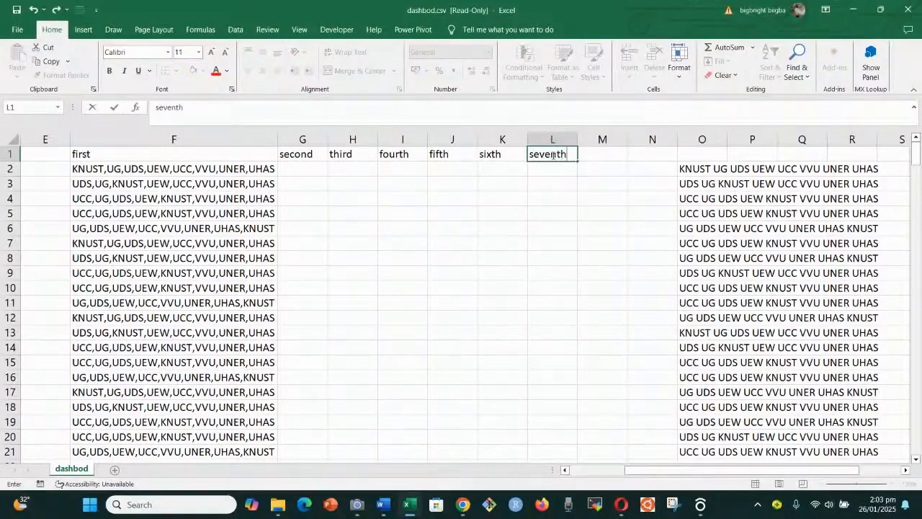
pyautogui.click(608, 152)
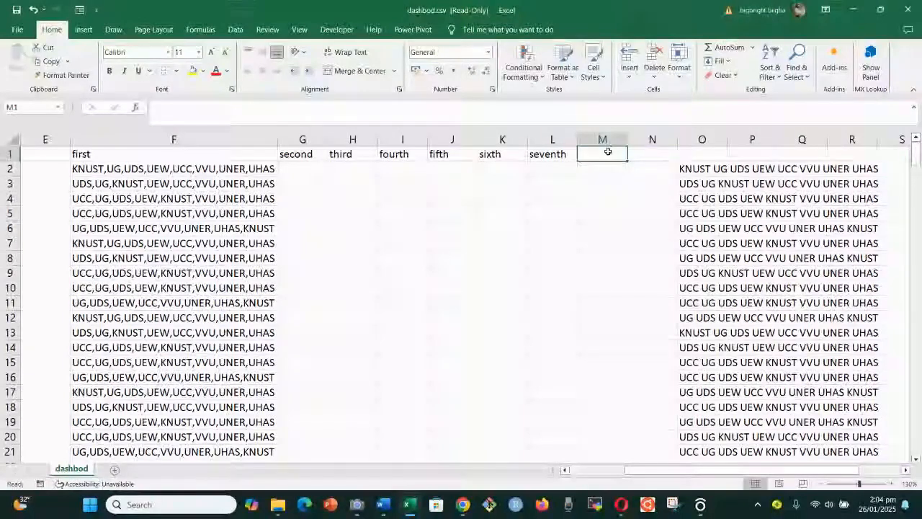
pyautogui.write('ei')
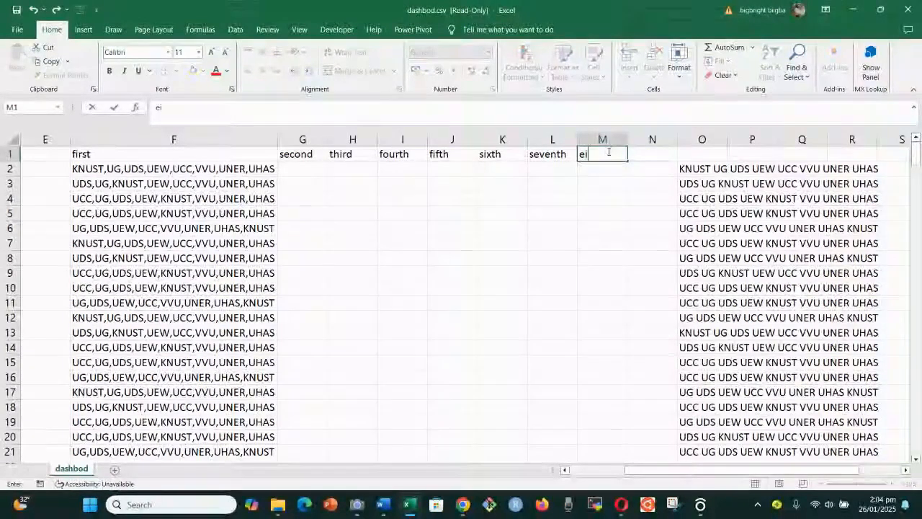
pyautogui.write('ghth')
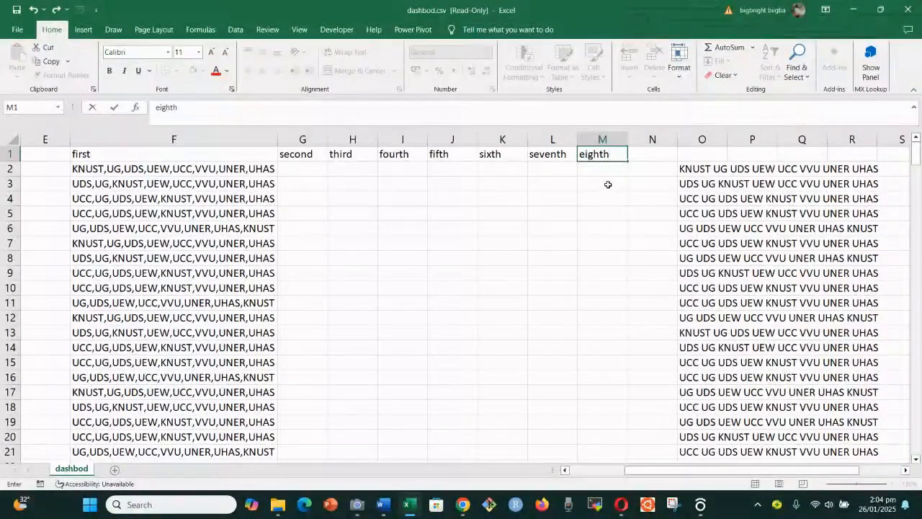
pyautogui.click(584, 189)
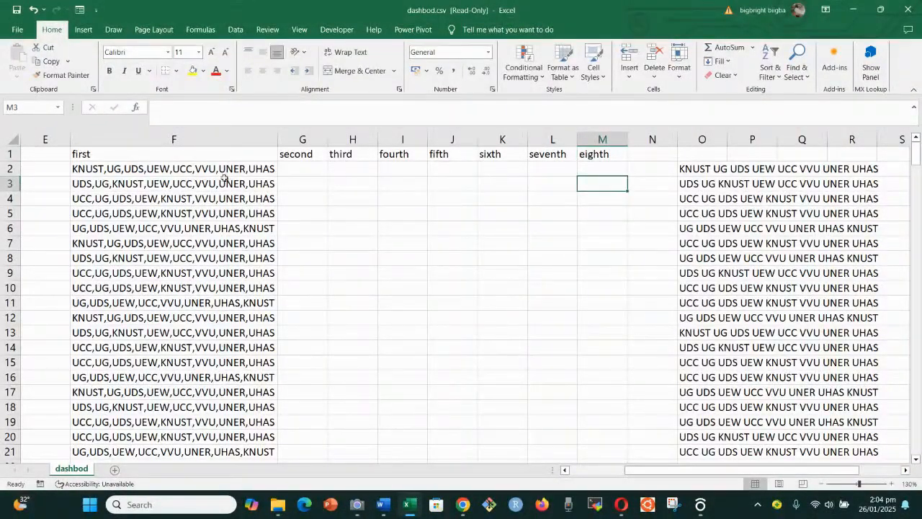
# Select the university strings in F2:F28 and bring up the Data tools
pyautogui.scroll(-2, 209, 177)
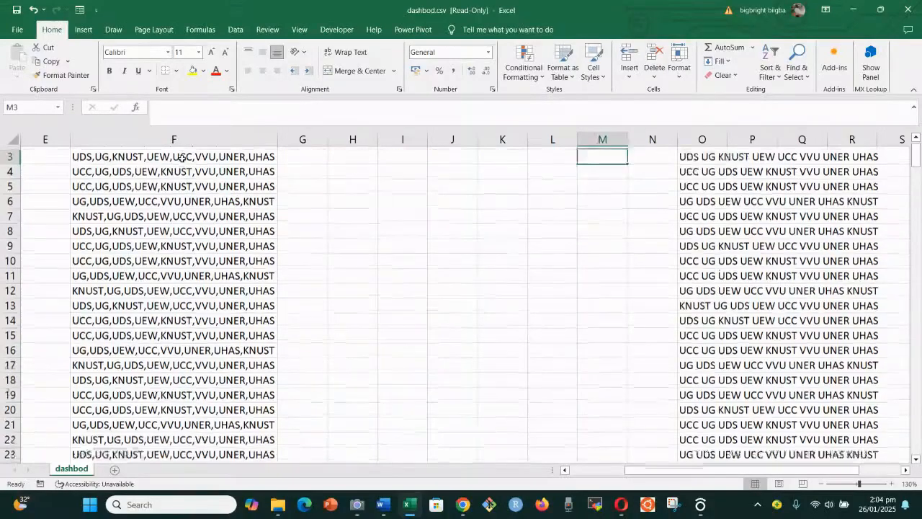
pyautogui.scroll(2, 181, 169)
pyautogui.moveTo(182, 169); pyautogui.dragTo(188, 405)
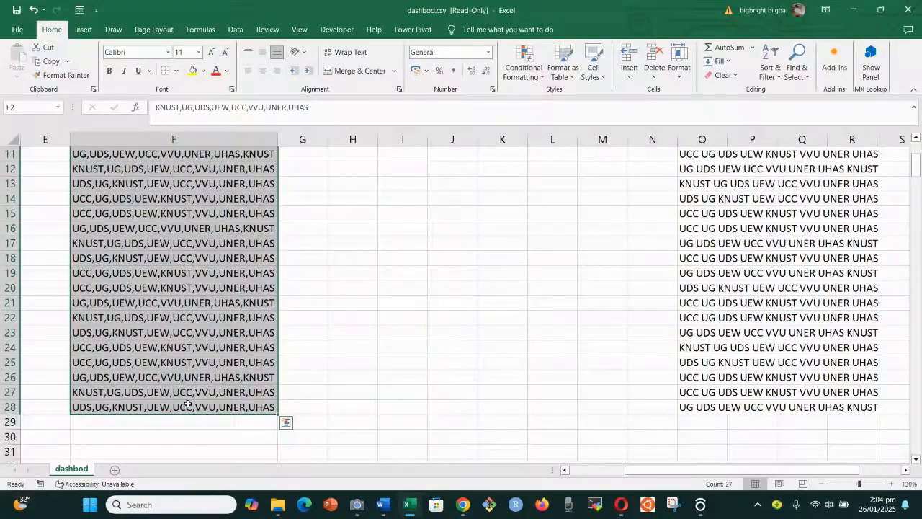
pyautogui.scroll(4, 249, 313)
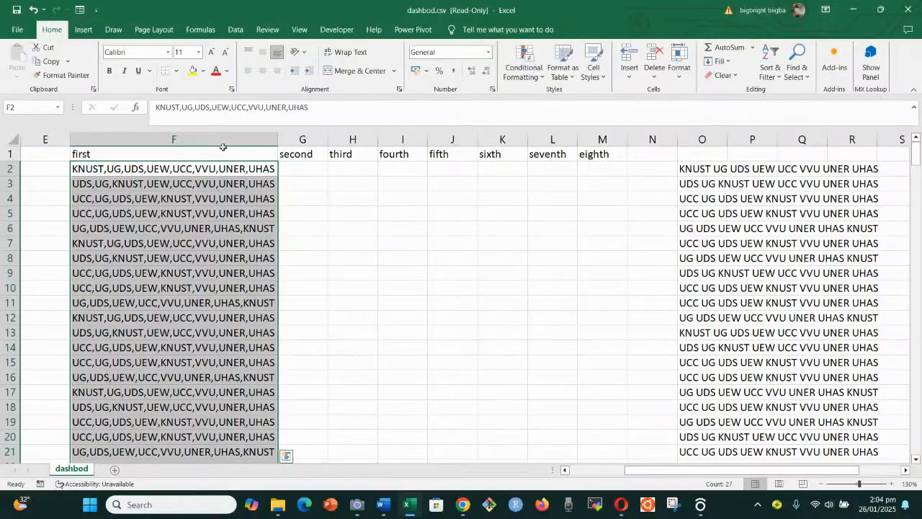
pyautogui.click(237, 30)
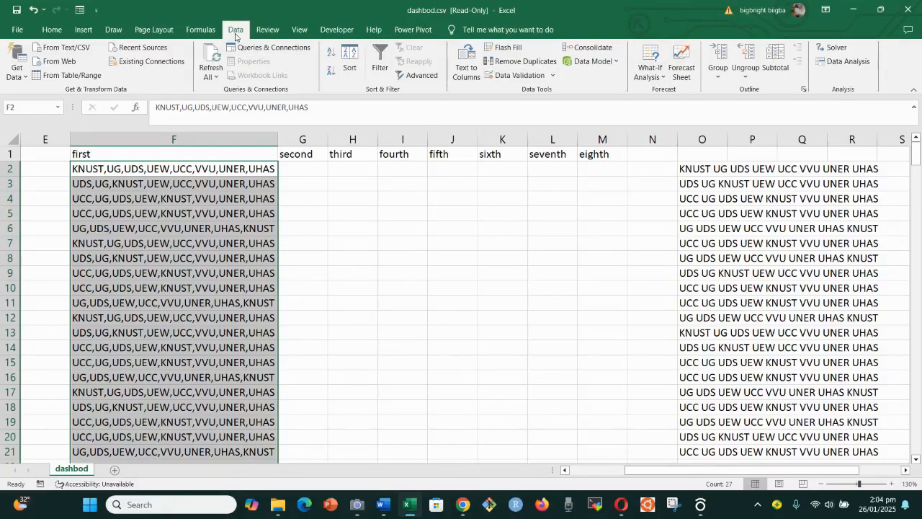
# Run Text to Columns as Delimited with Comma ticked and Tab unticked, through to step 3
pyautogui.click(469, 67)
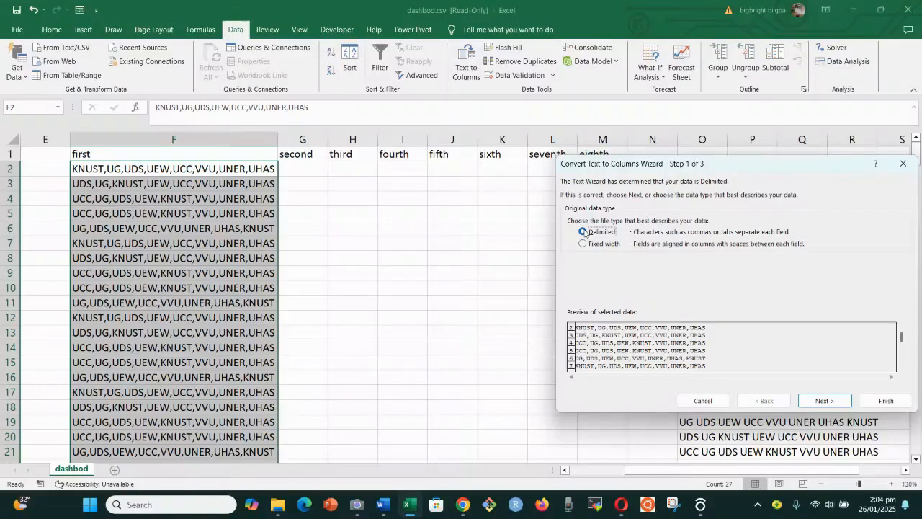
pyautogui.click(825, 400)
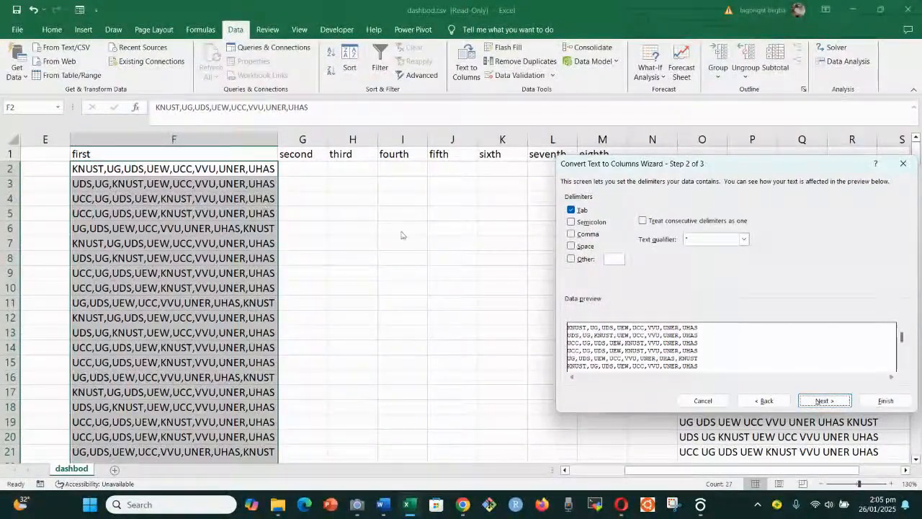
pyautogui.click(571, 234)
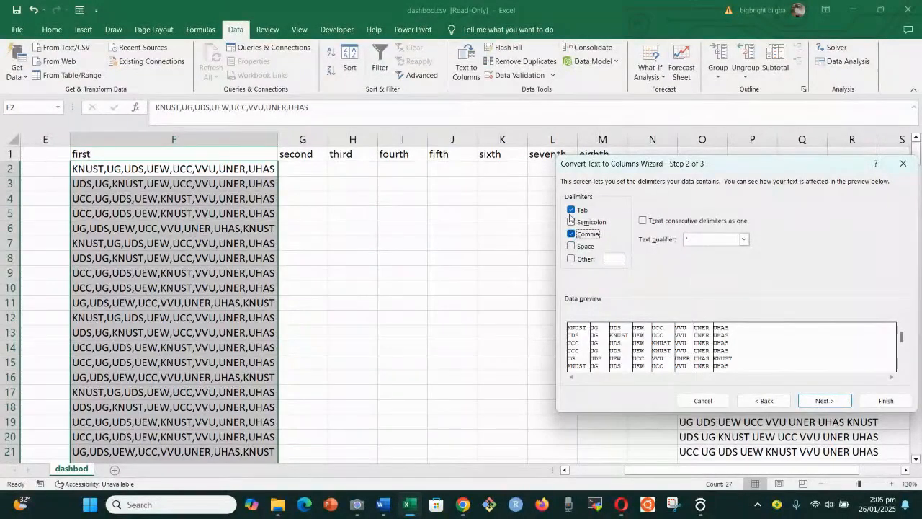
pyautogui.click(573, 209)
pyautogui.click(825, 401)
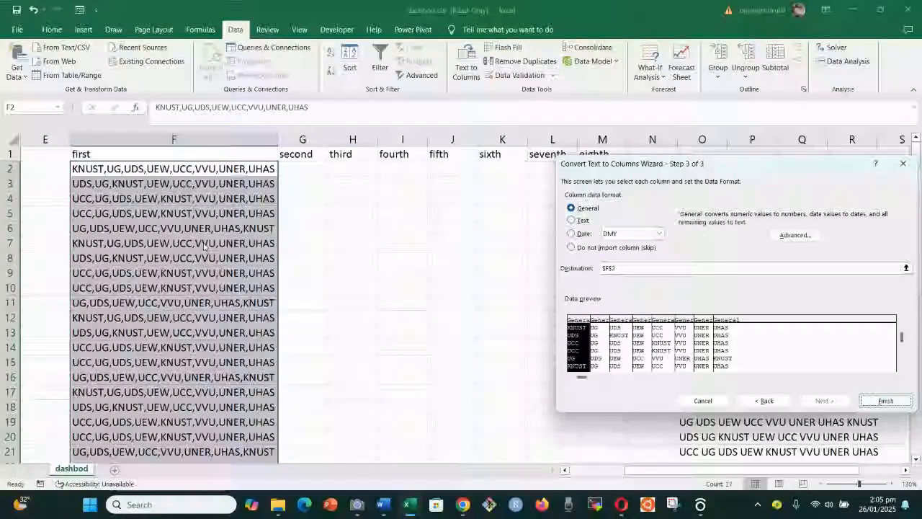
# Finish the wizard so each string's eight codes fill columns F to M, then deselect
pyautogui.click(876, 395)
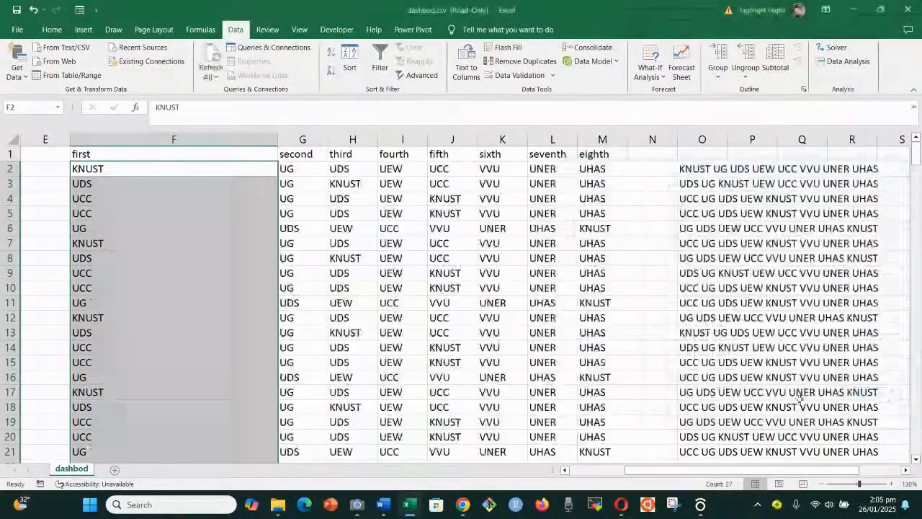
pyautogui.click(398, 288)
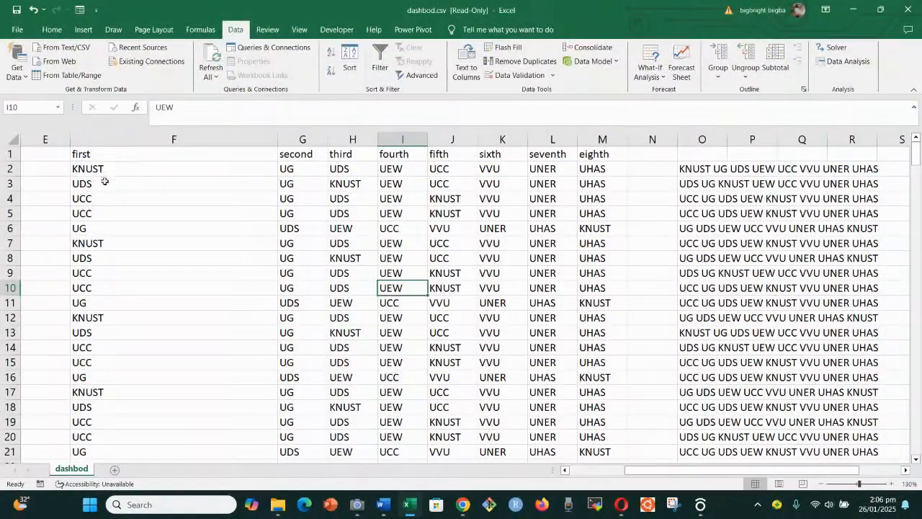
pyautogui.scroll(-5, 97, 206)
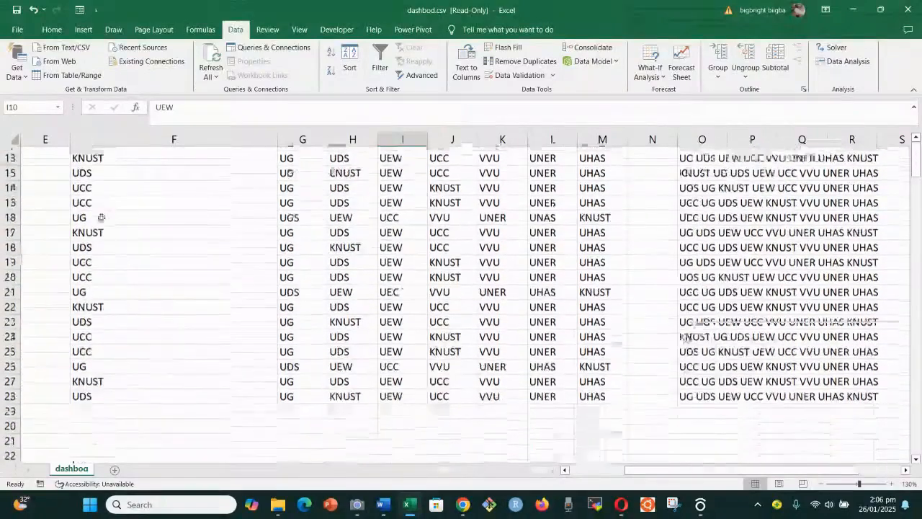
pyautogui.scroll(5, 99, 216)
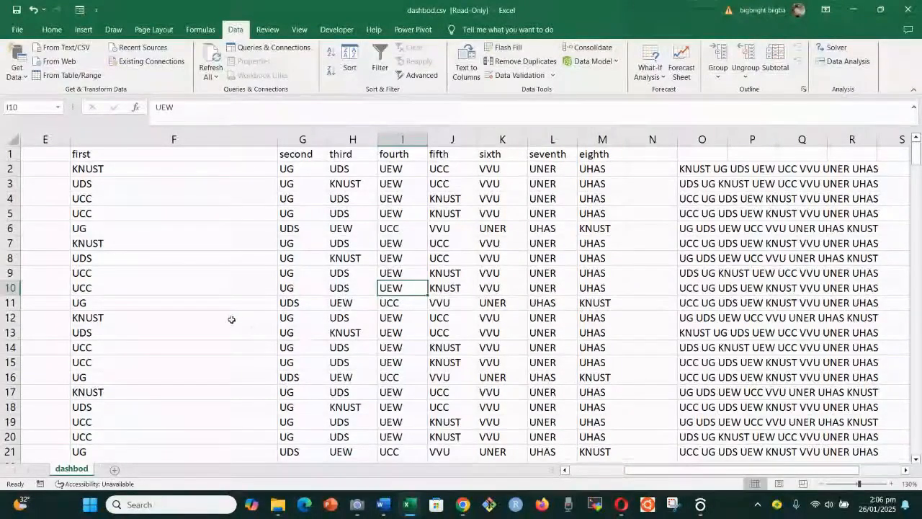
# AutoFit columns F to M with Alt+H, O, I, then select the headers F1:M1
pyautogui.hotkey('ctrl', 'a')
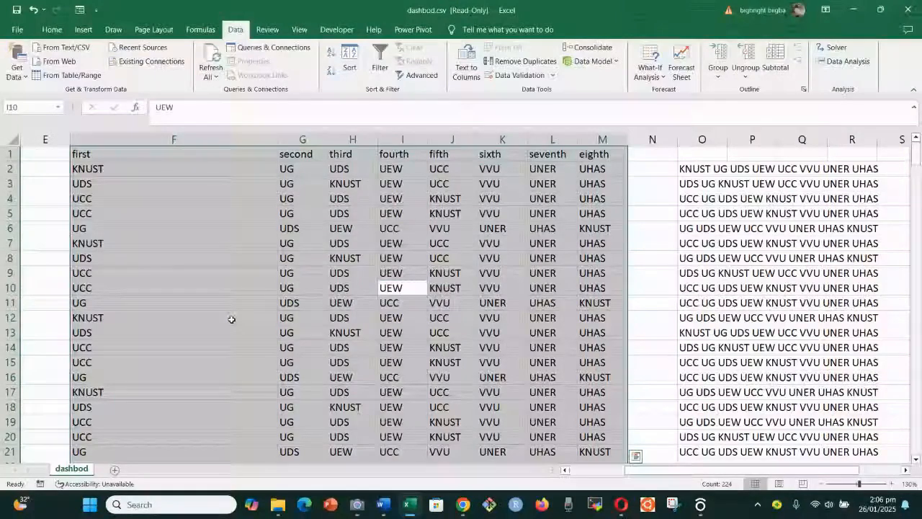
pyautogui.hotkey('alt', 'h')
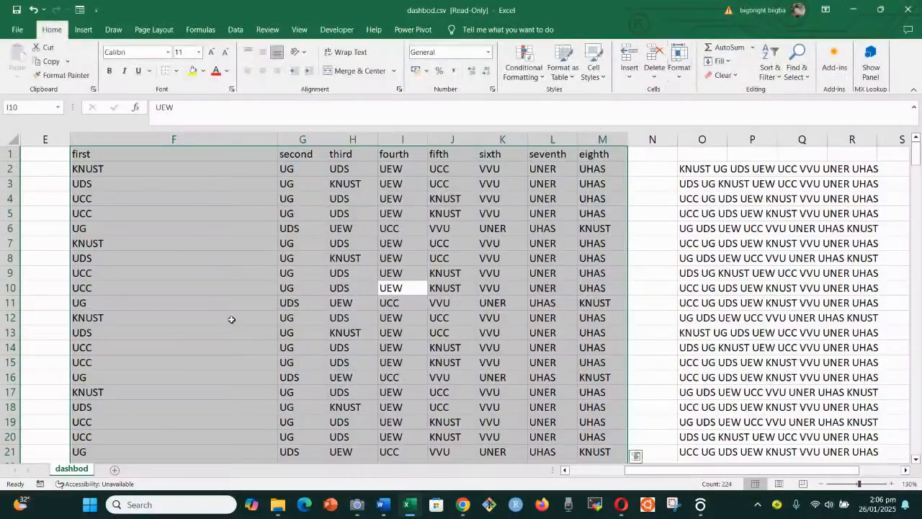
pyautogui.press('o')
pyautogui.press('i')
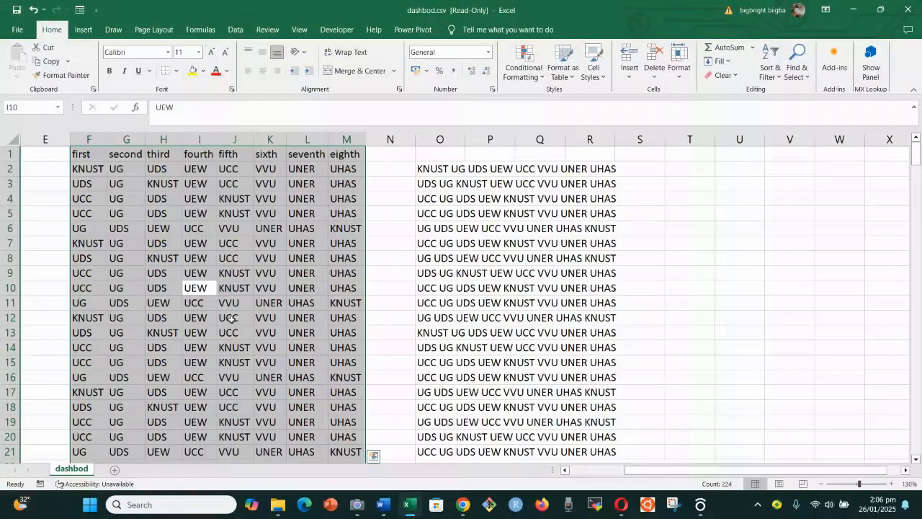
pyautogui.click(255, 289)
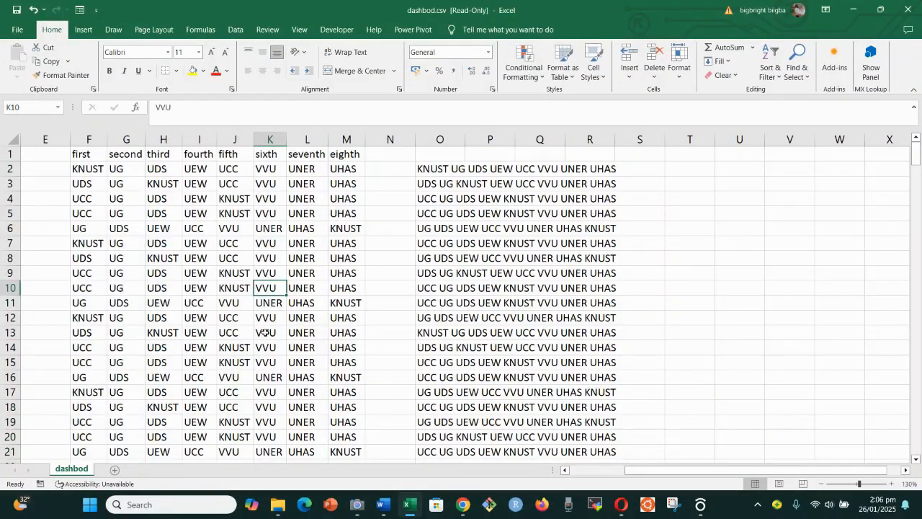
pyautogui.moveTo(84, 154); pyautogui.dragTo(349, 154)
# Copy the first–eighth headers from F1:M1 into O1:V1
pyautogui.hotkey('ctrl', 'c')
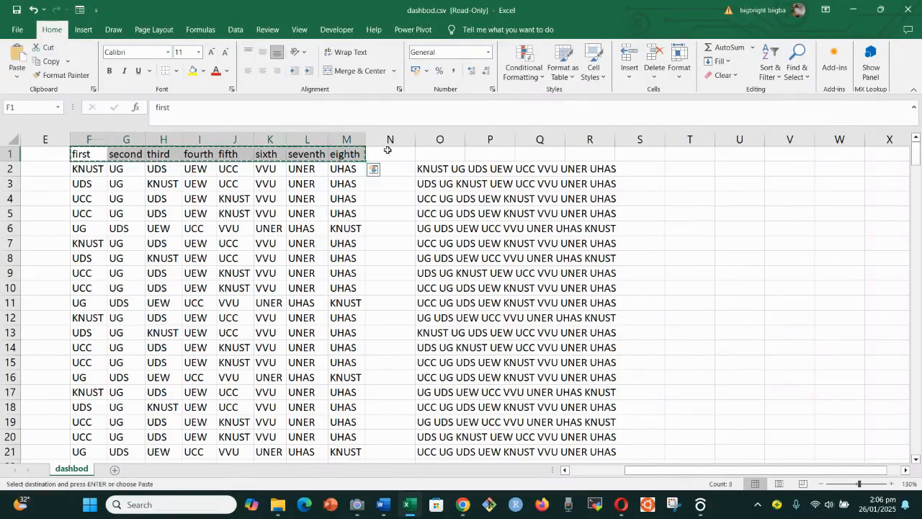
pyautogui.click(427, 157)
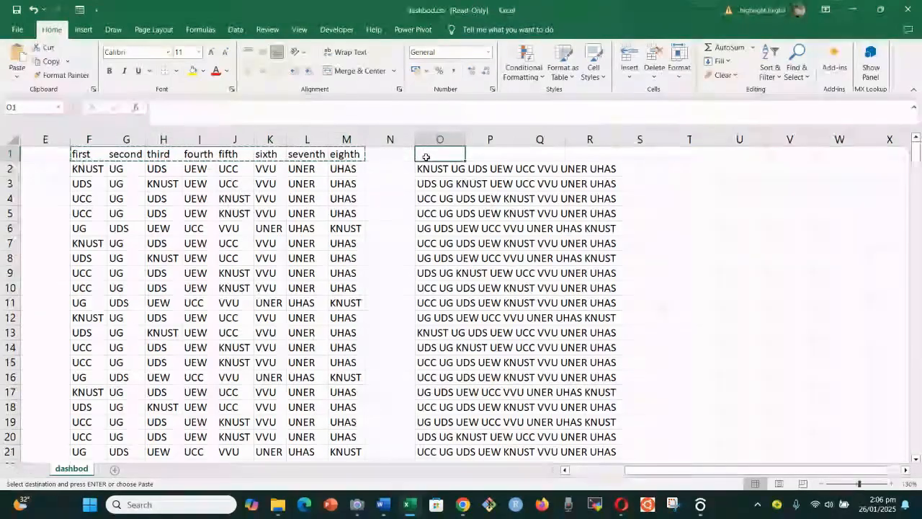
pyautogui.hotkey('ctrl', 'v')
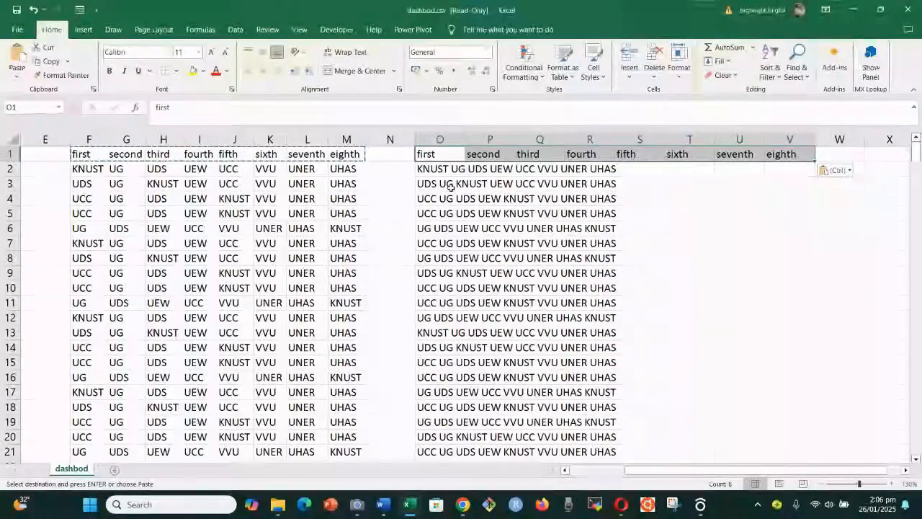
pyautogui.scroll(-1, 461, 209)
pyautogui.scroll(1, 517, 328)
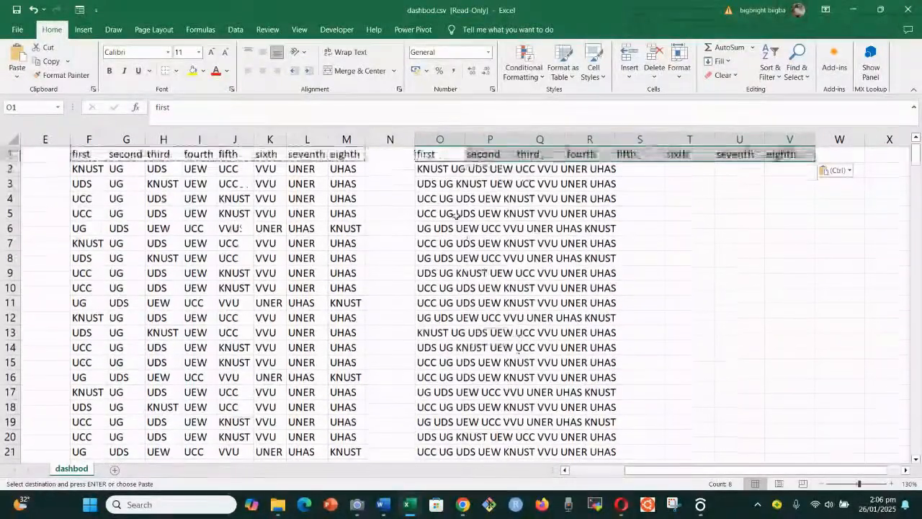
# AutoFit column O to its full university strings, then select those strings
pyautogui.click(440, 168)
pyautogui.moveTo(440, 168); pyautogui.dragTo(448, 440)
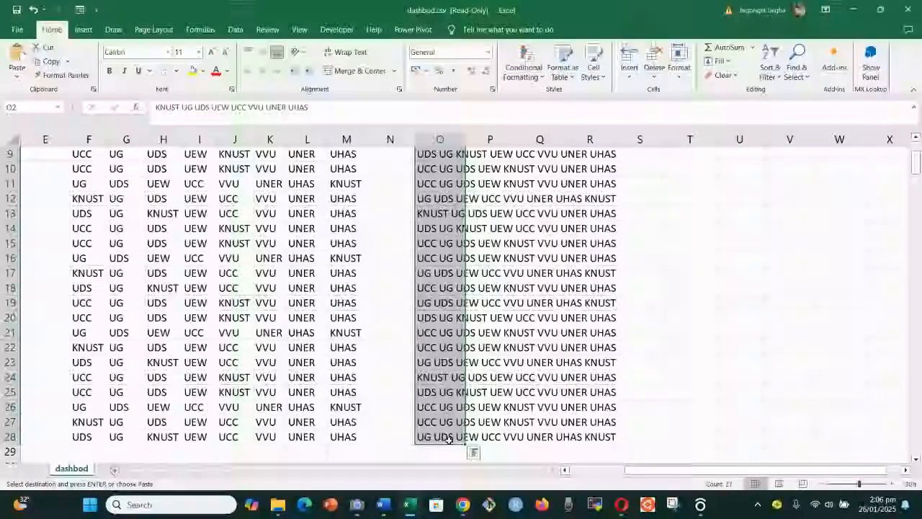
pyautogui.hotkey('alt', 'h')
pyautogui.press('o')
pyautogui.press('i')
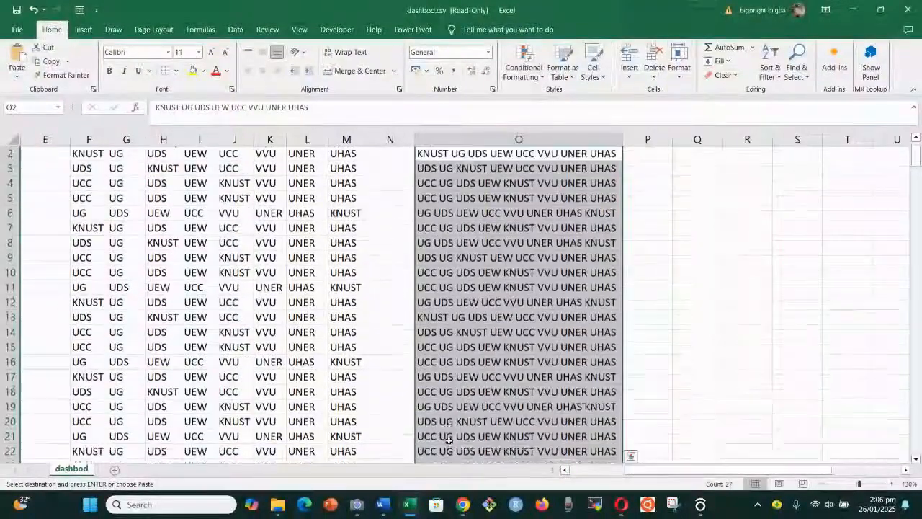
pyautogui.scroll(1, 448, 439)
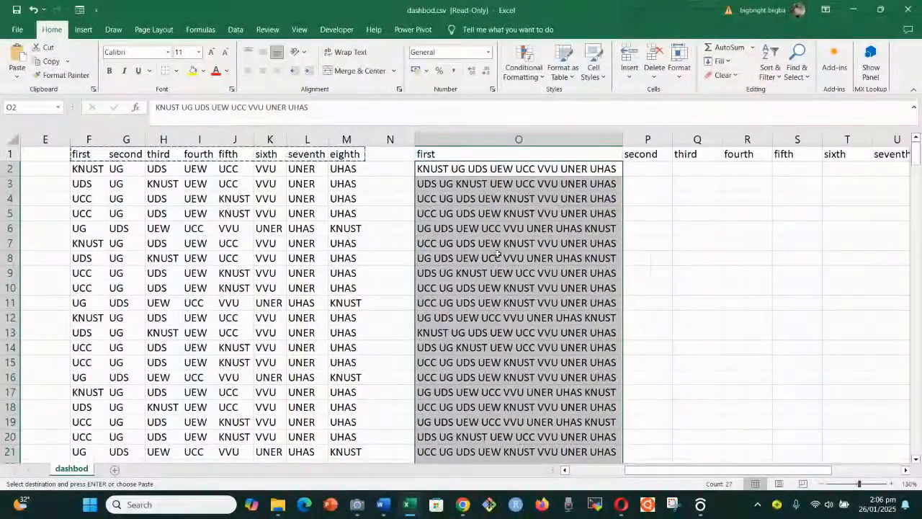
pyautogui.click(473, 180)
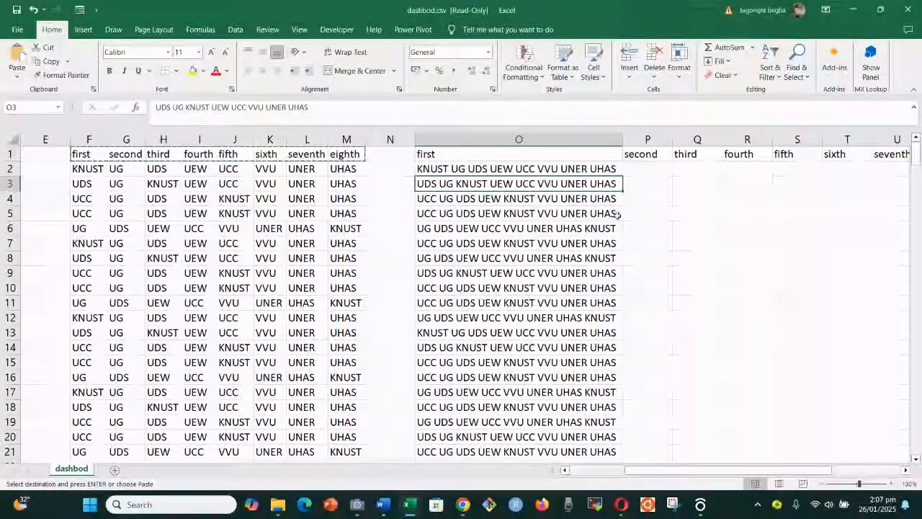
pyautogui.moveTo(533, 171); pyautogui.dragTo(512, 436)
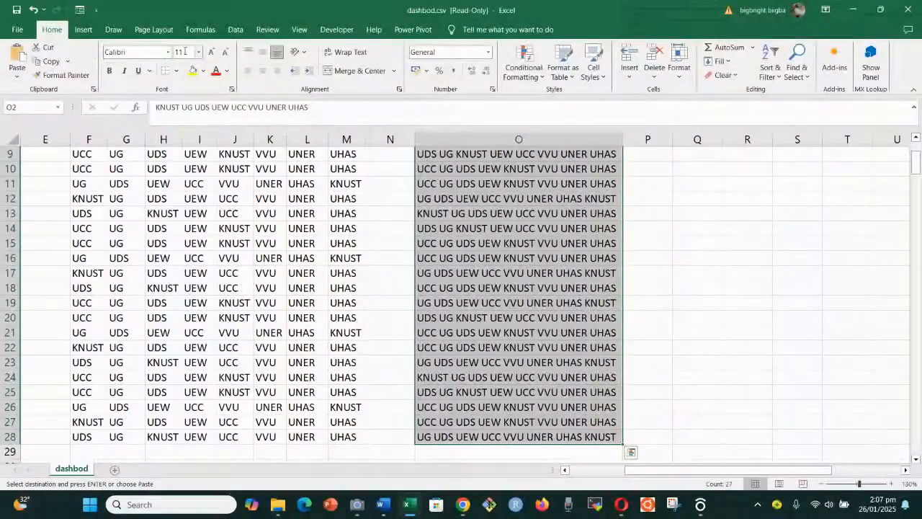
pyautogui.click(234, 31)
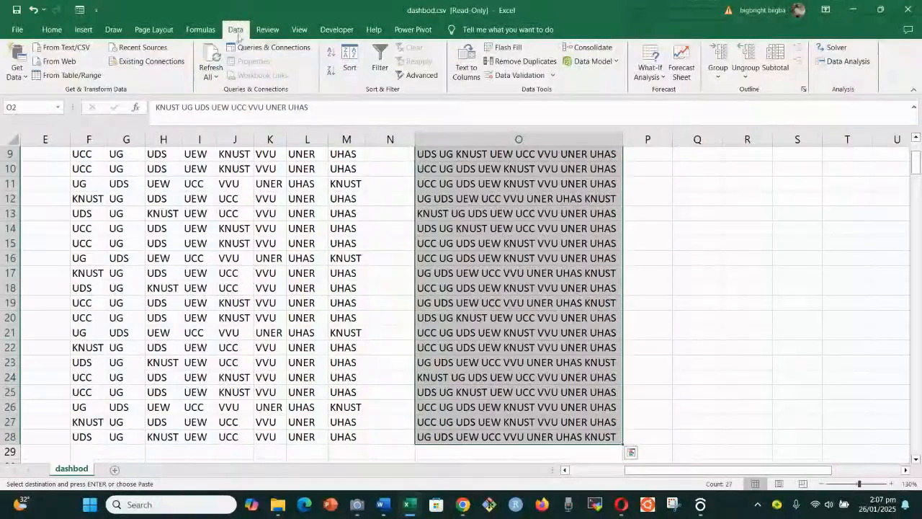
# Run Text to Columns on column O as Delimited, splitting at Space instead of Comma
pyautogui.scroll(3, 456, 207)
pyautogui.click(462, 69)
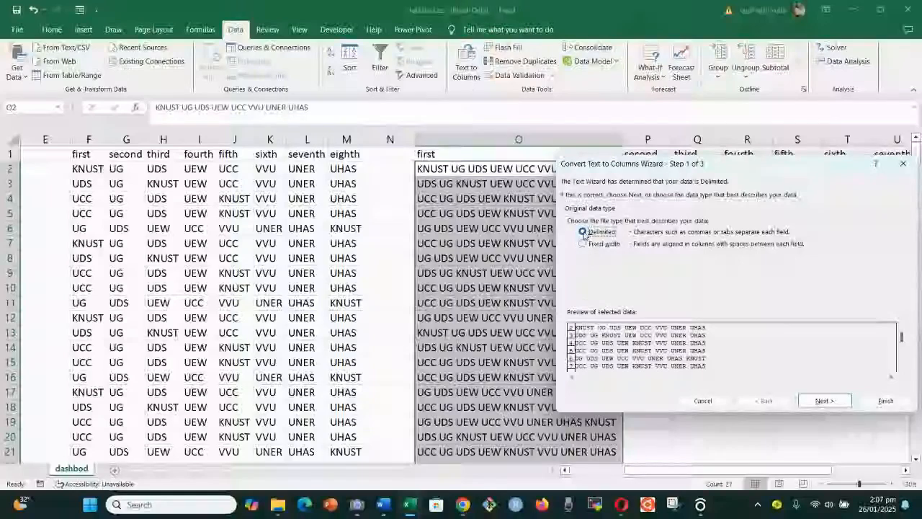
pyautogui.click(823, 400)
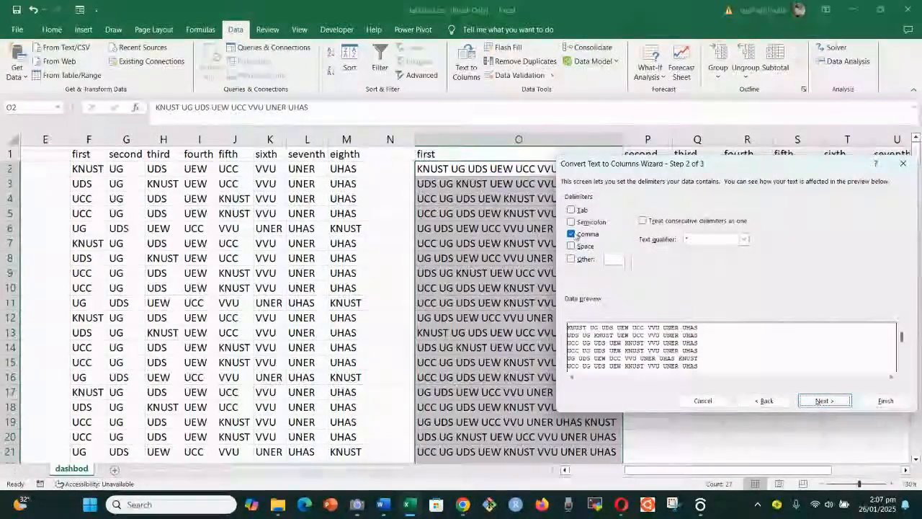
pyautogui.click(571, 246)
pyautogui.click(571, 234)
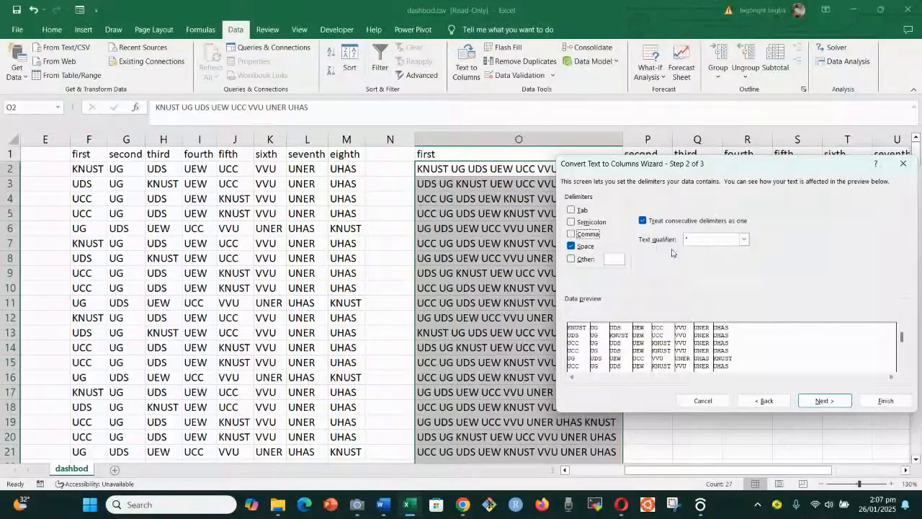
pyautogui.click(829, 401)
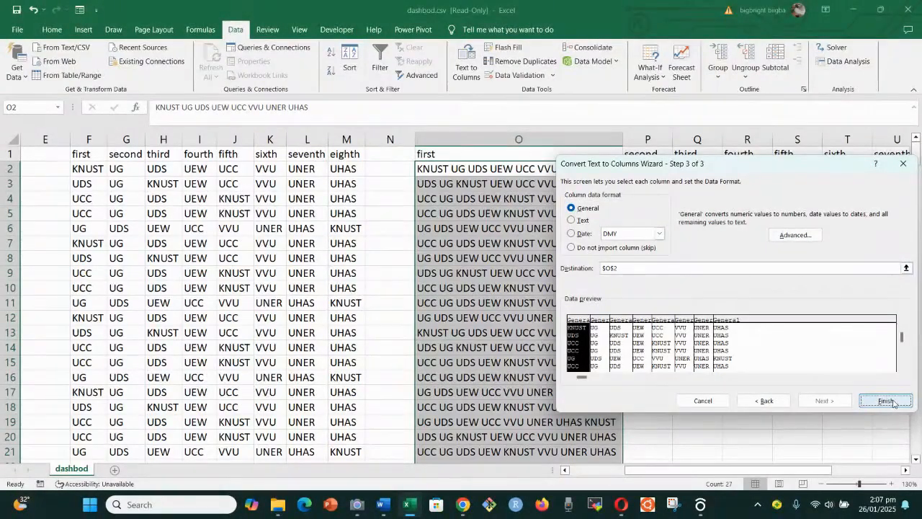
pyautogui.click(887, 400)
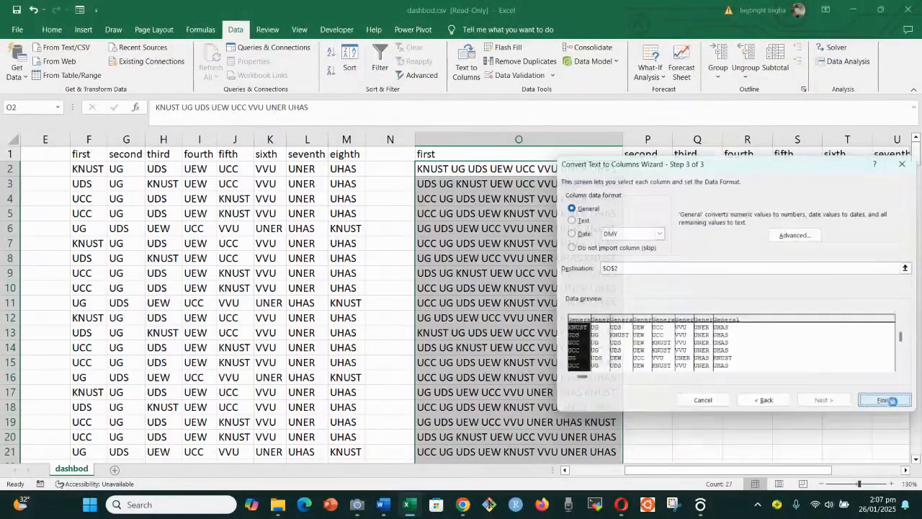
pyautogui.moveTo(722, 474); pyautogui.dragTo(779, 474)
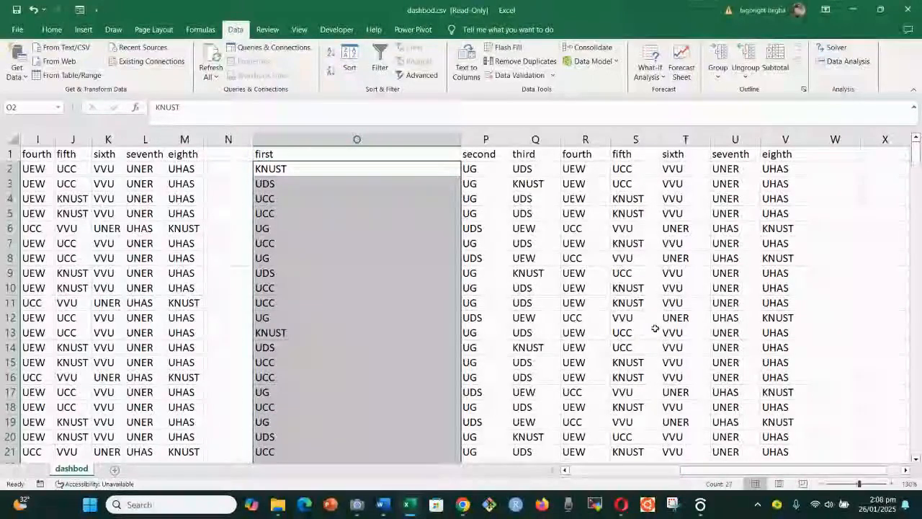
# Select the split data block with Ctrl+A and AutoFit columns O to V
pyautogui.click(401, 316)
pyautogui.click(527, 299)
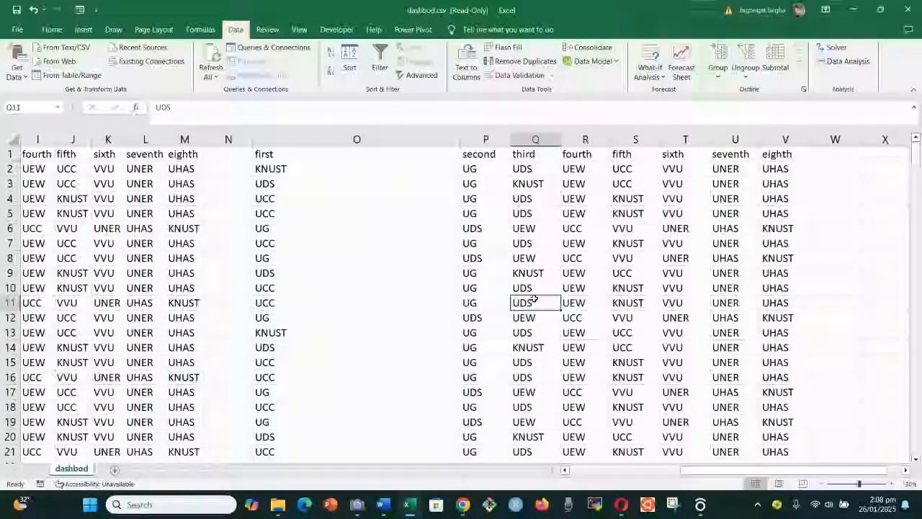
pyautogui.hotkey('ctrl', 'a')
pyautogui.hotkey('ctrl', 'q')
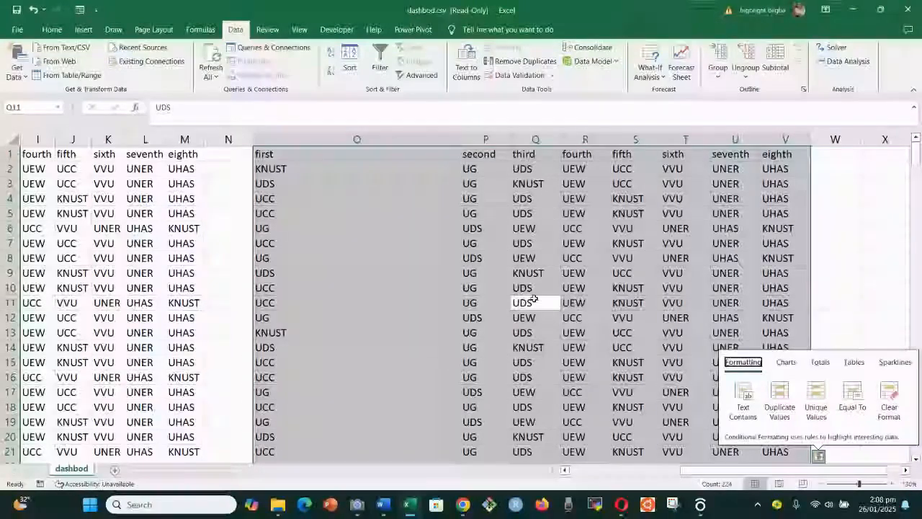
pyautogui.click(625, 314)
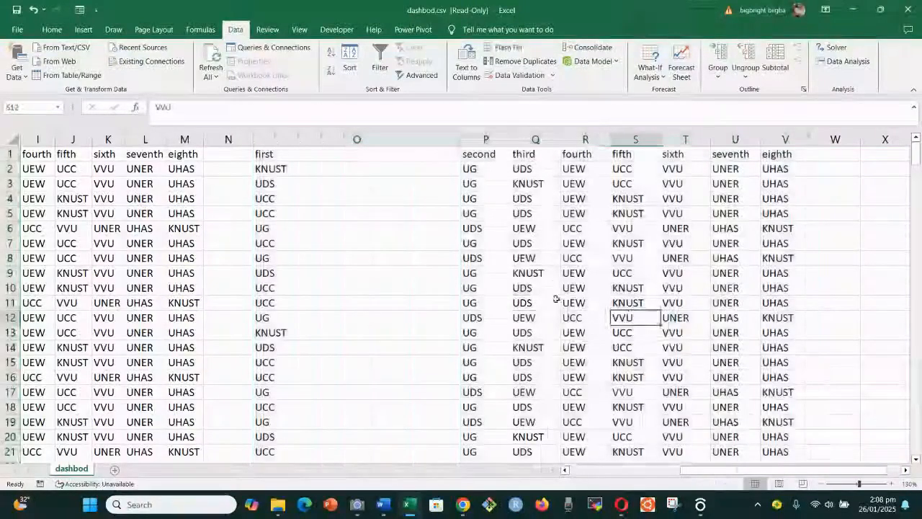
pyautogui.hotkey('ctrl', 'a')
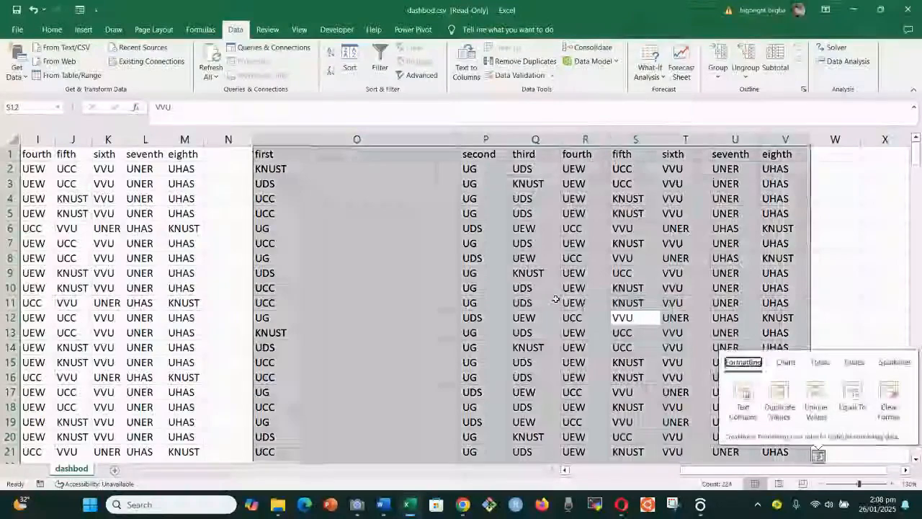
pyautogui.click(828, 289)
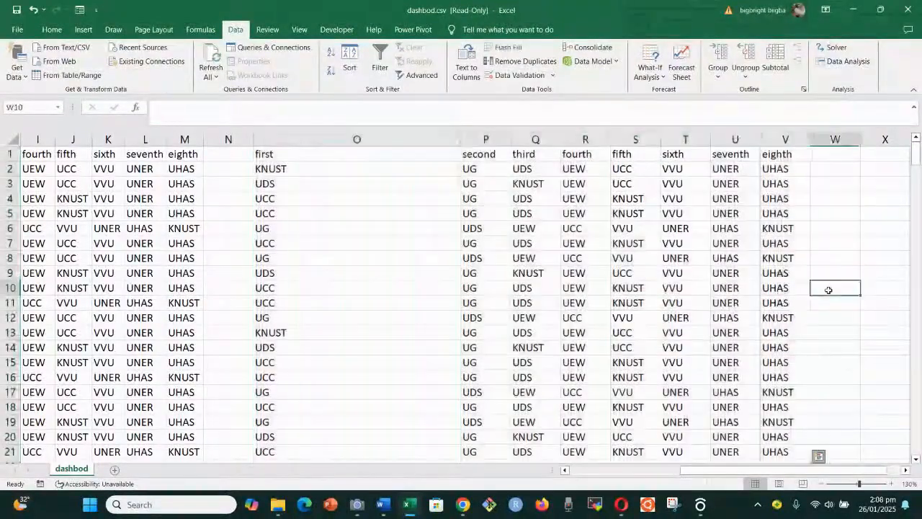
pyautogui.click(493, 304)
pyautogui.hotkey('ctrl', 'a')
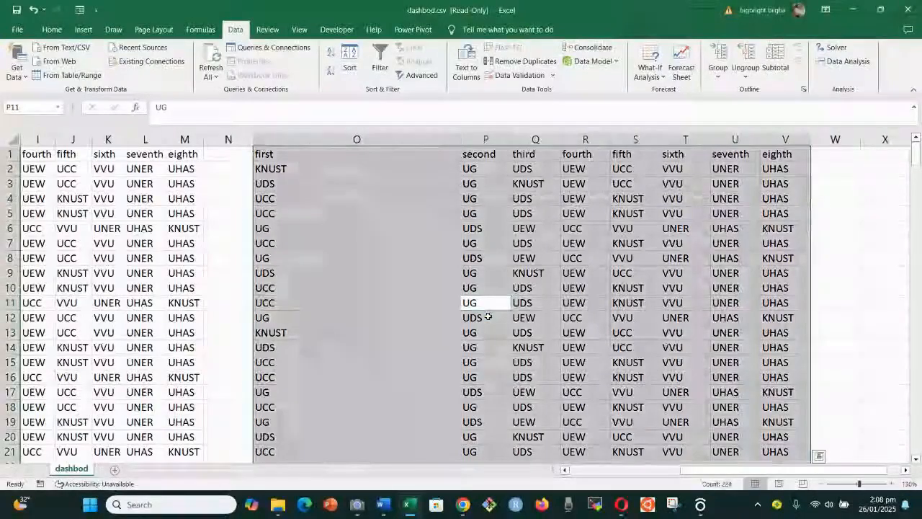
pyautogui.hotkey('alt', 'h')
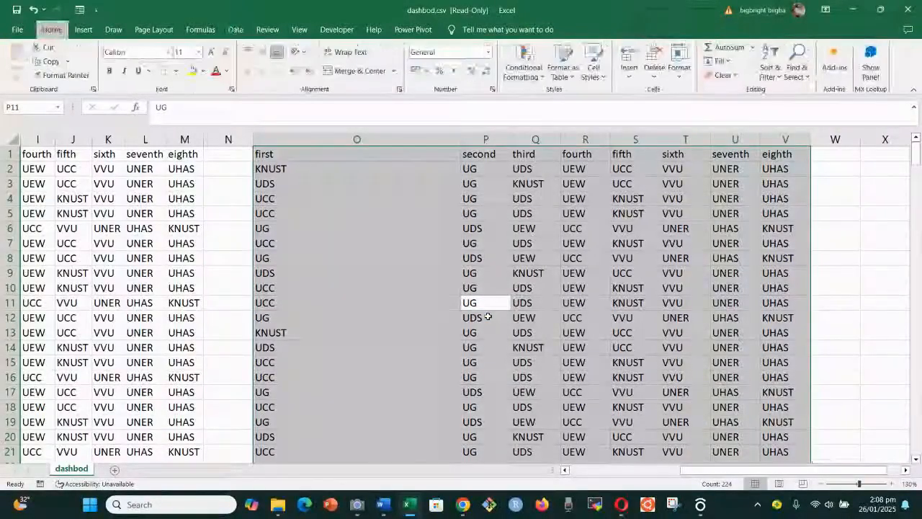
pyautogui.press('o')
pyautogui.press('i')
# Select the eighth column's values, M2 to M21
pyautogui.click(583, 317)
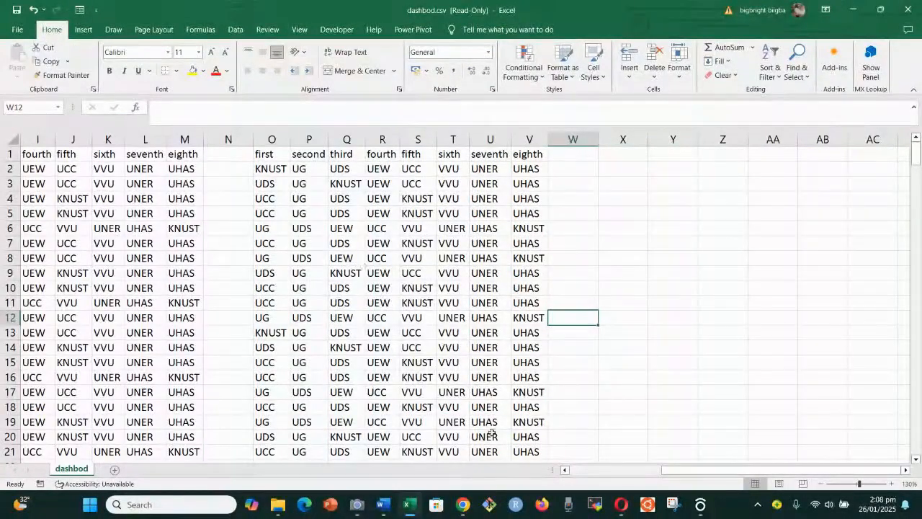
pyautogui.moveTo(682, 469); pyautogui.dragTo(629, 478)
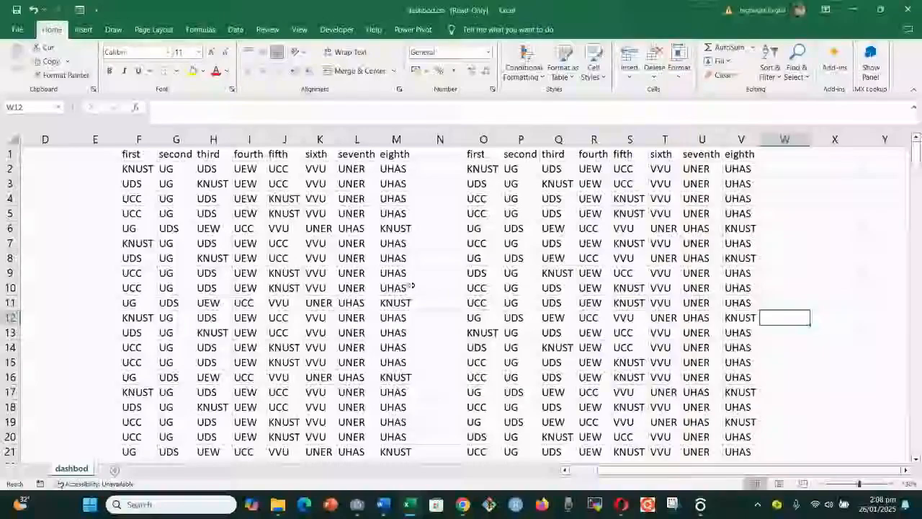
pyautogui.scroll(-1, 405, 274)
pyautogui.scroll(-2, 405, 274)
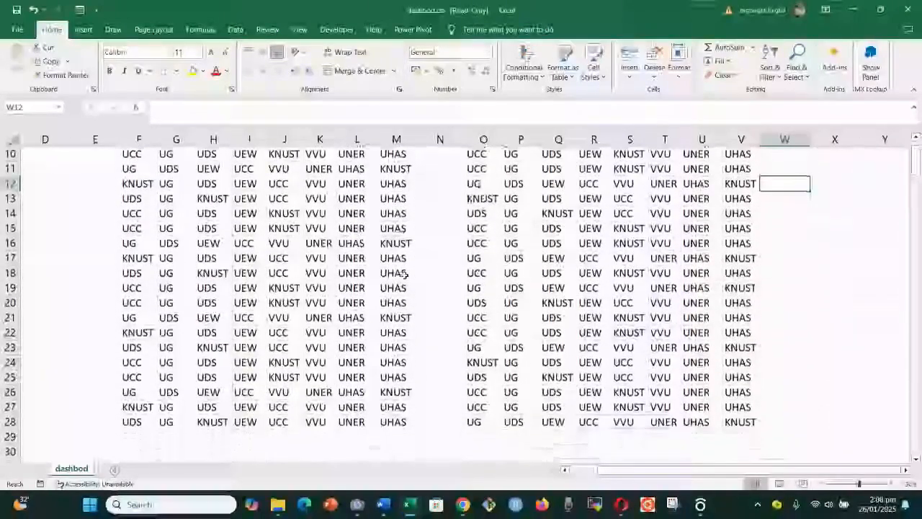
pyautogui.scroll(3, 404, 267)
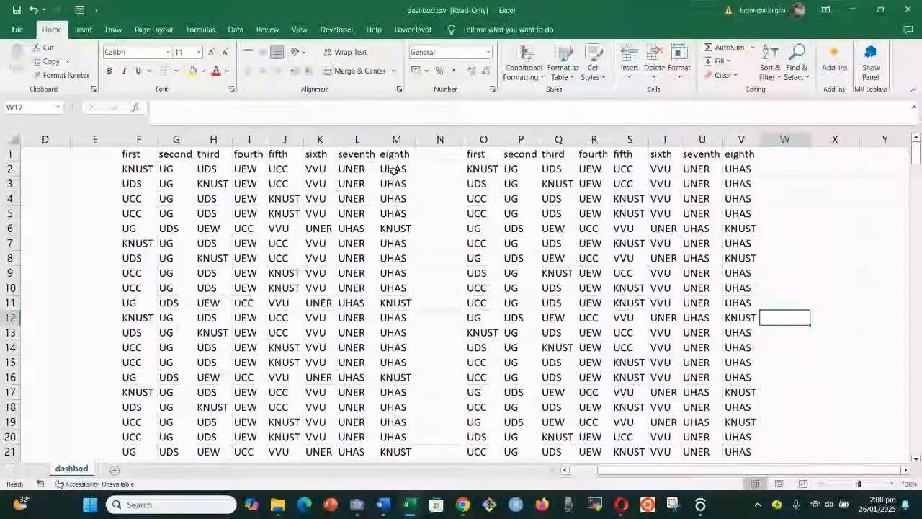
pyautogui.moveTo(393, 168); pyautogui.dragTo(397, 438)
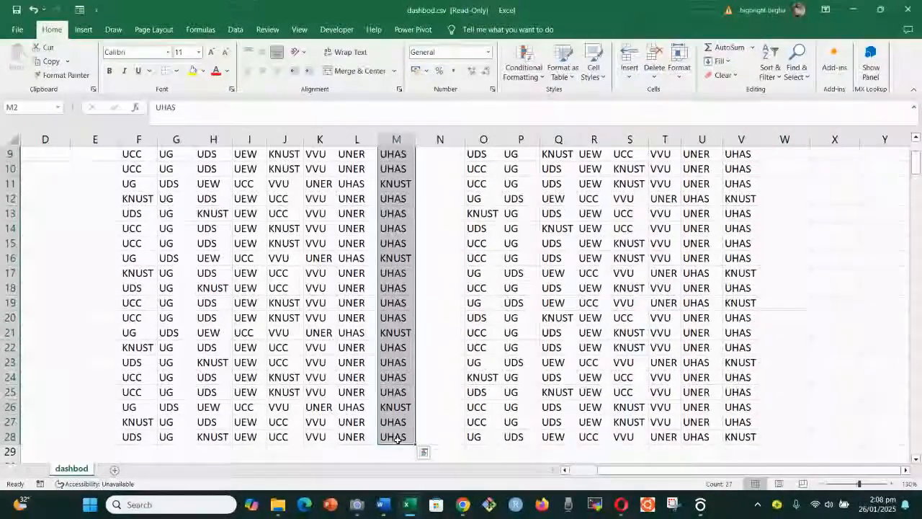
# Insert the recommended Clustered Column chart for M2:M21, giving KNUST 5 and UHAS 22
pyautogui.click(83, 30)
pyautogui.click(331, 67)
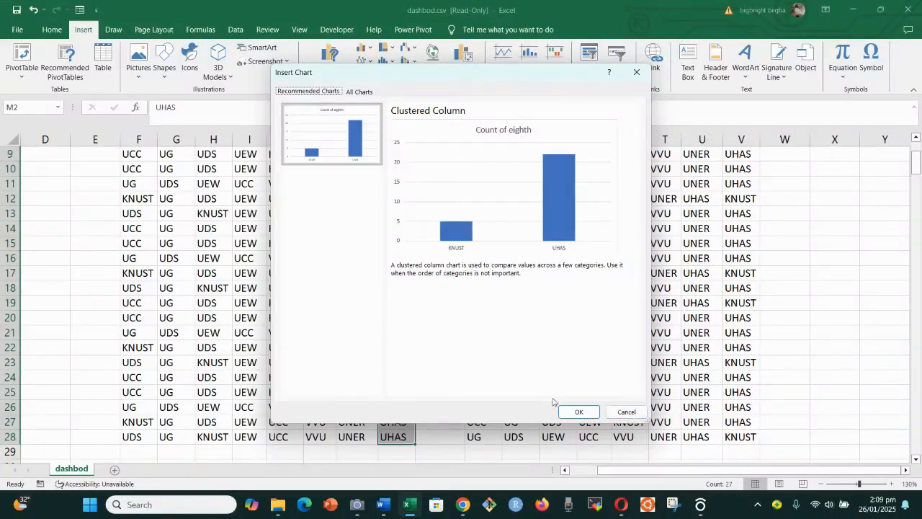
pyautogui.click(578, 412)
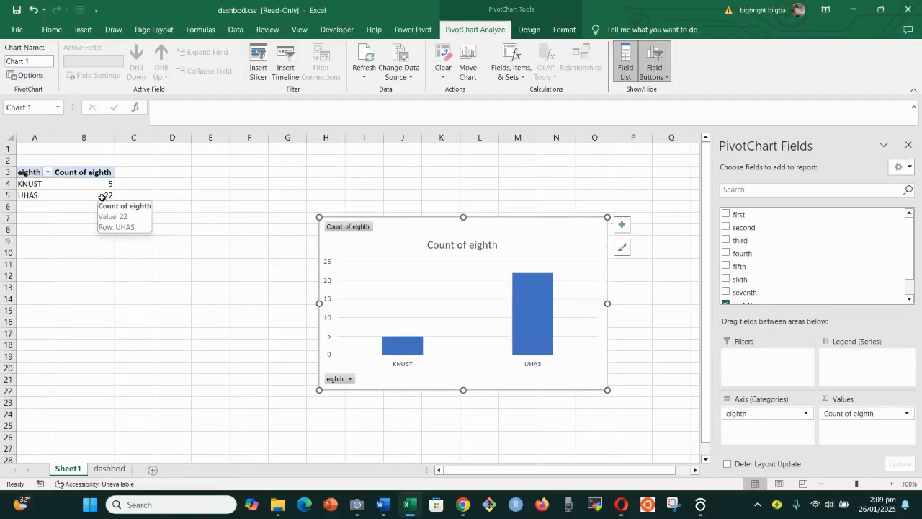
# Delete Sheet1 and its PivotChart, returning to the dashbod sheet
pyautogui.rightClick(70, 470)
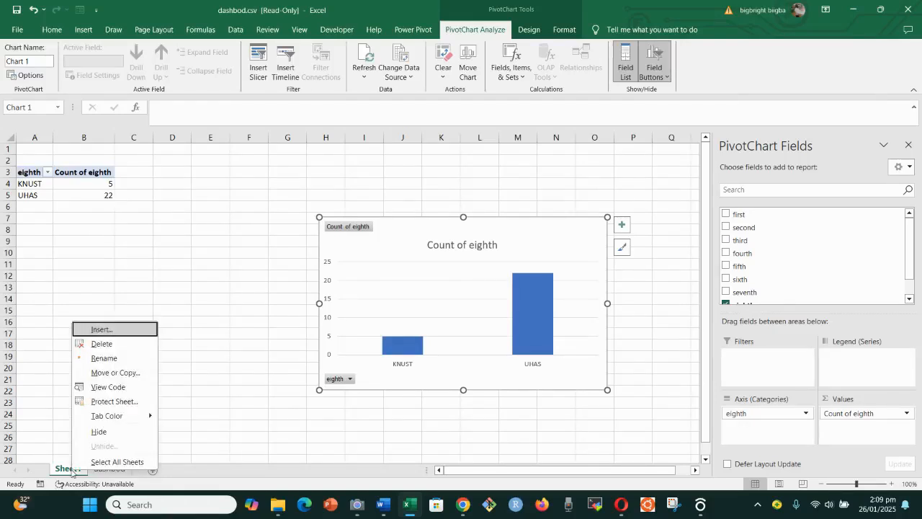
pyautogui.click(117, 345)
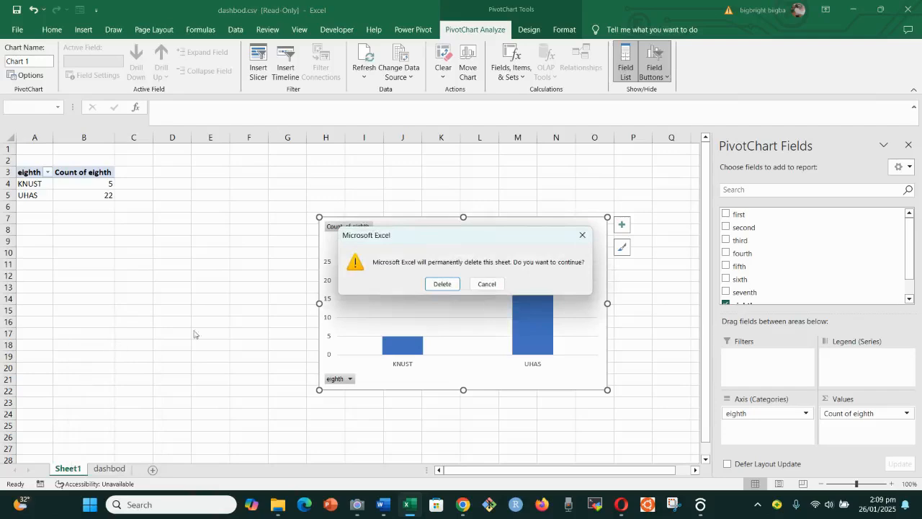
pyautogui.click(444, 285)
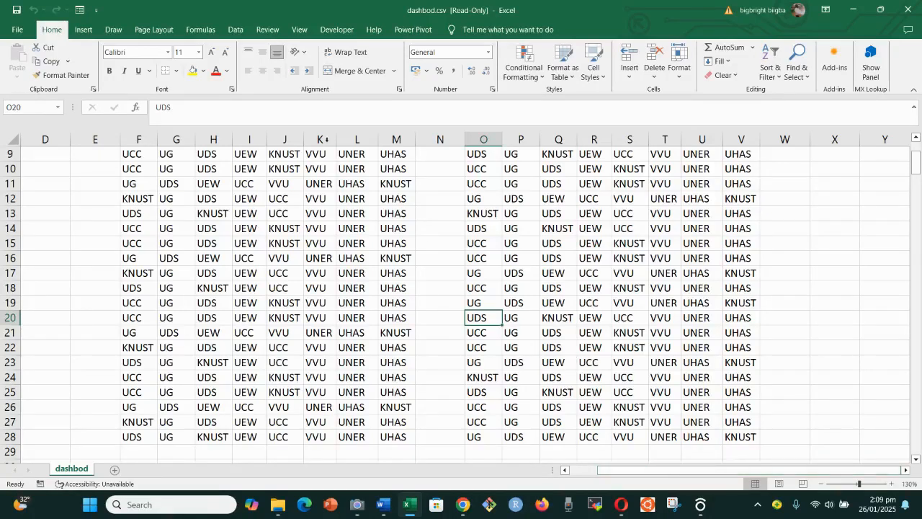
pyautogui.scroll(3, 477, 150)
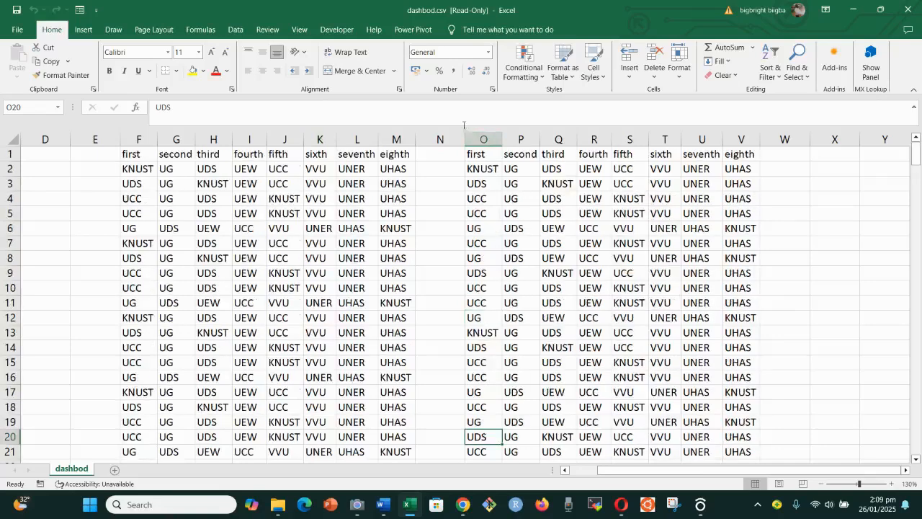
# Insert a blank column N and begin =TEXTJOIN(",",TRUE, in cell N2
pyautogui.click(483, 139)
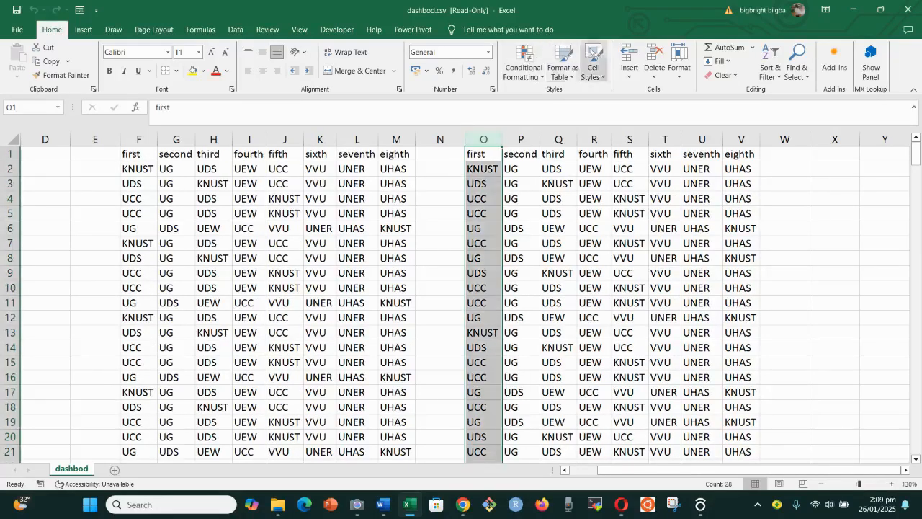
pyautogui.click(629, 54)
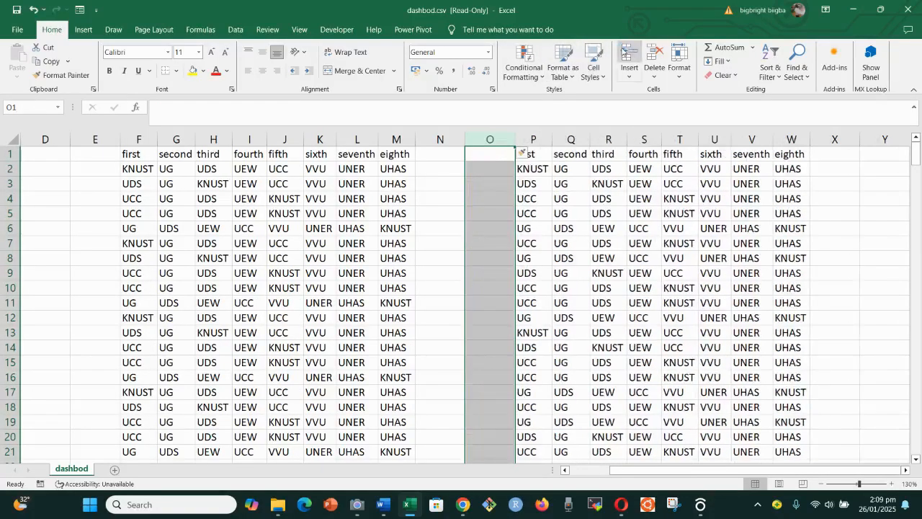
pyautogui.click(429, 173)
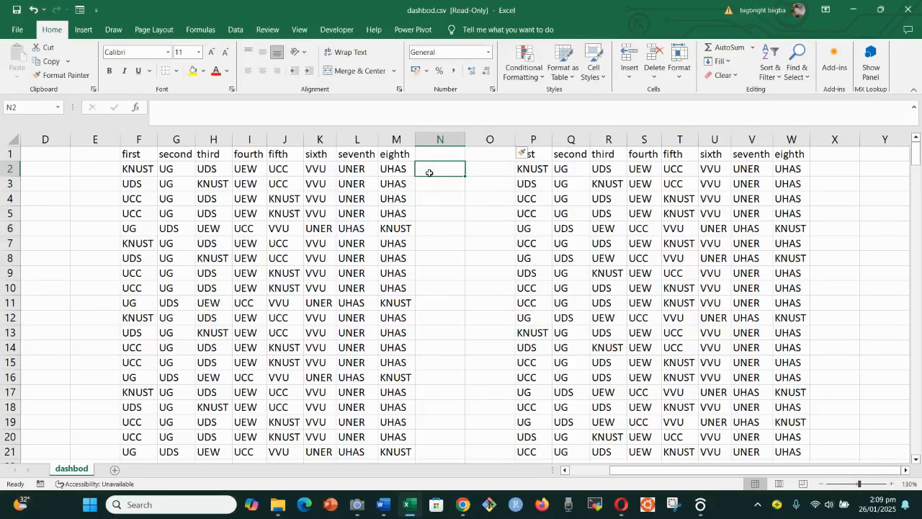
pyautogui.write('=')
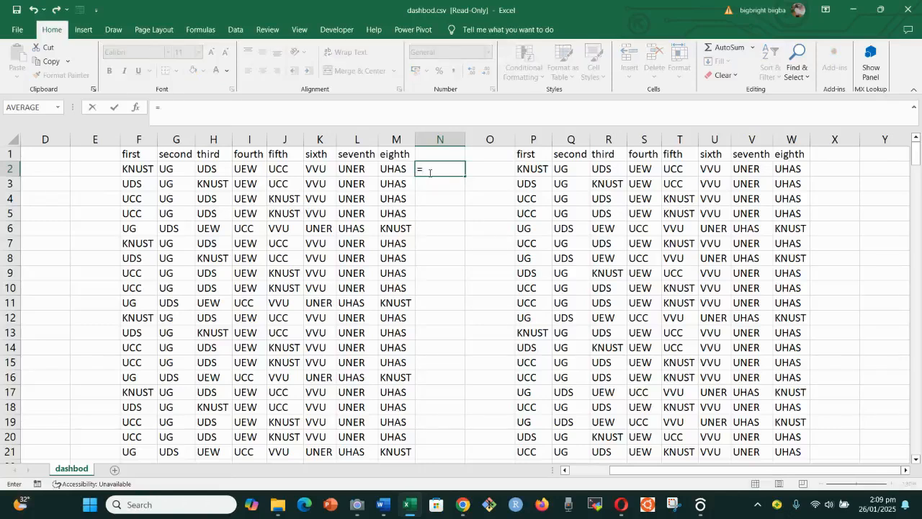
pyautogui.write('text')
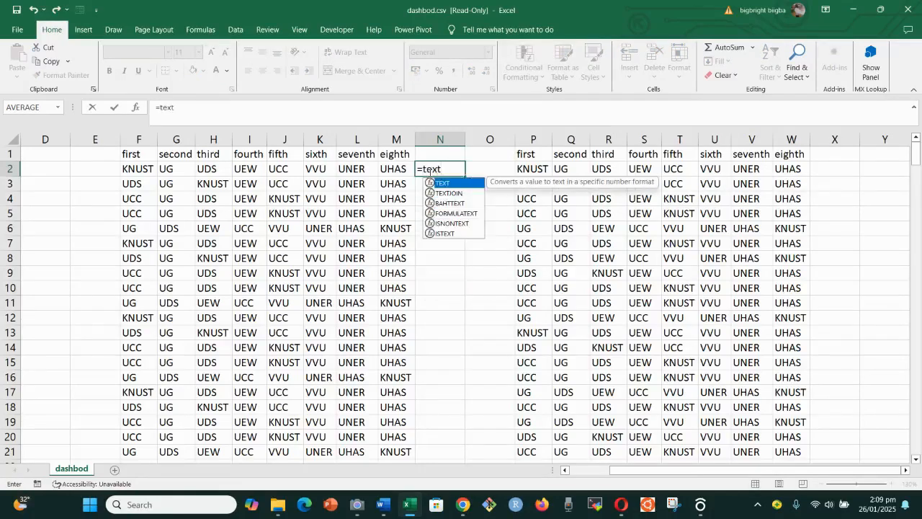
pyautogui.doubleClick(448, 193)
pyautogui.click(450, 195)
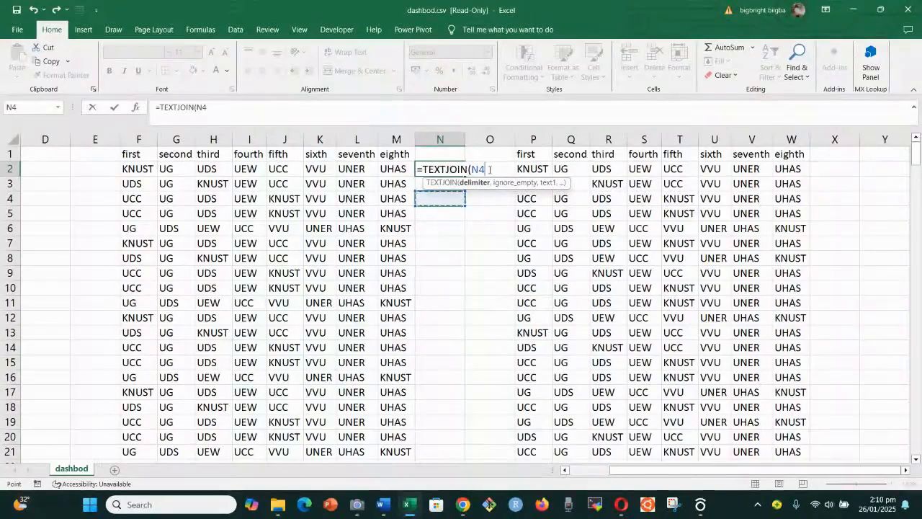
pyautogui.press('BackSpace')
pyautogui.press('BackSpace')
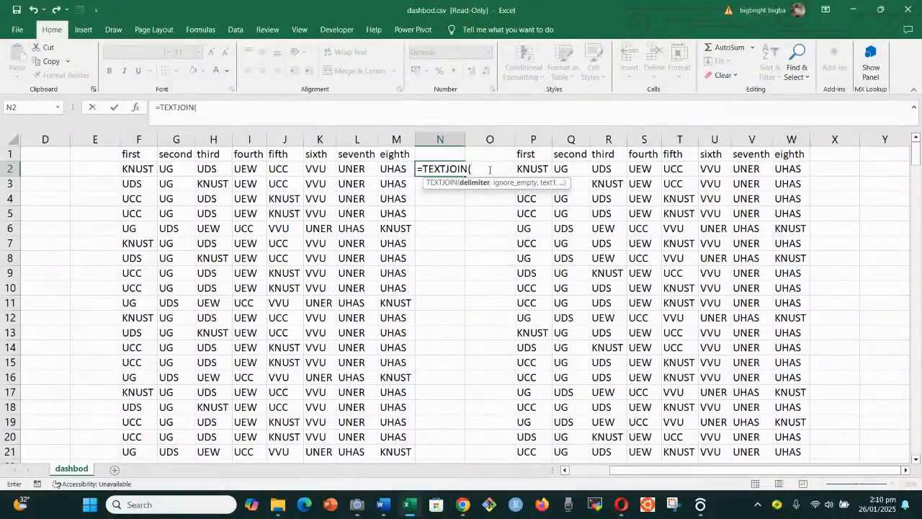
pyautogui.write('"')
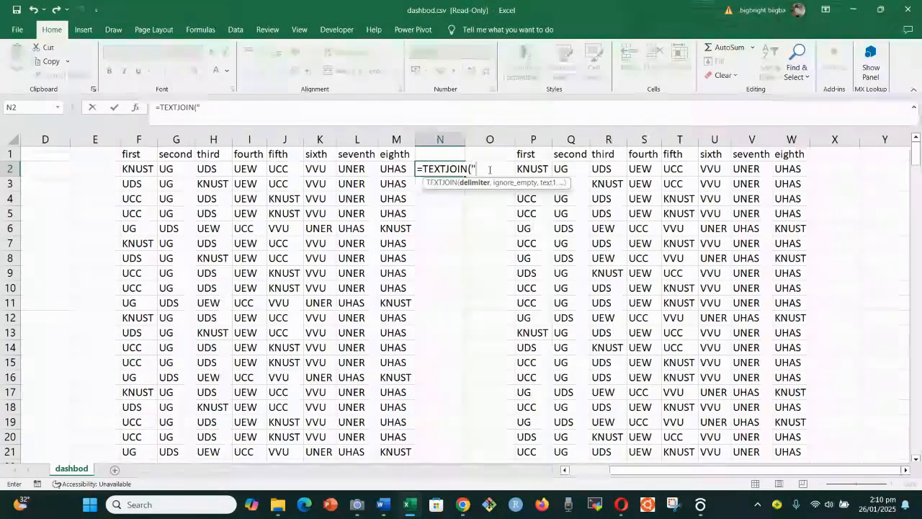
pyautogui.write(',",')
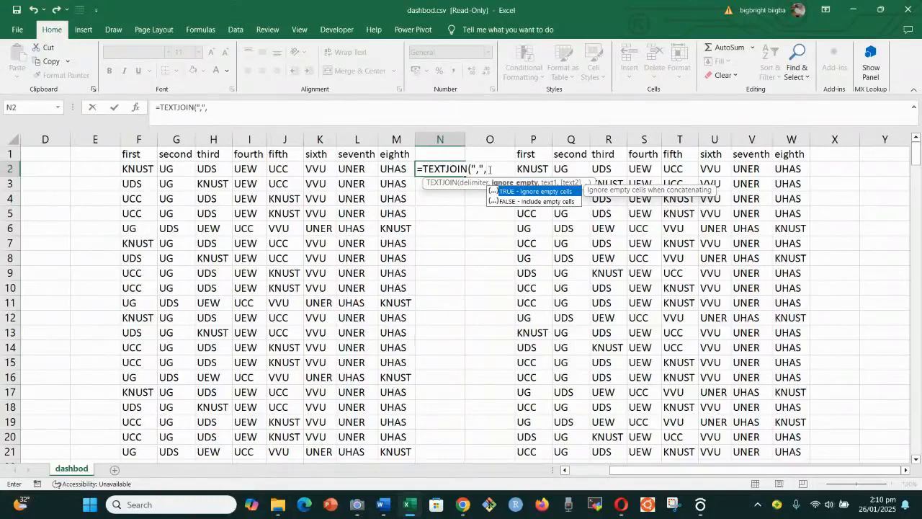
pyautogui.write('TRUE')
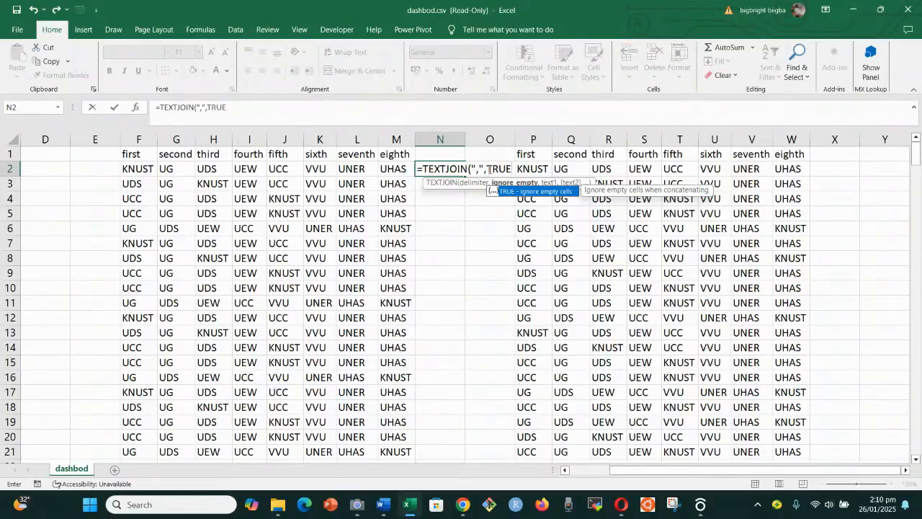
pyautogui.write(',')
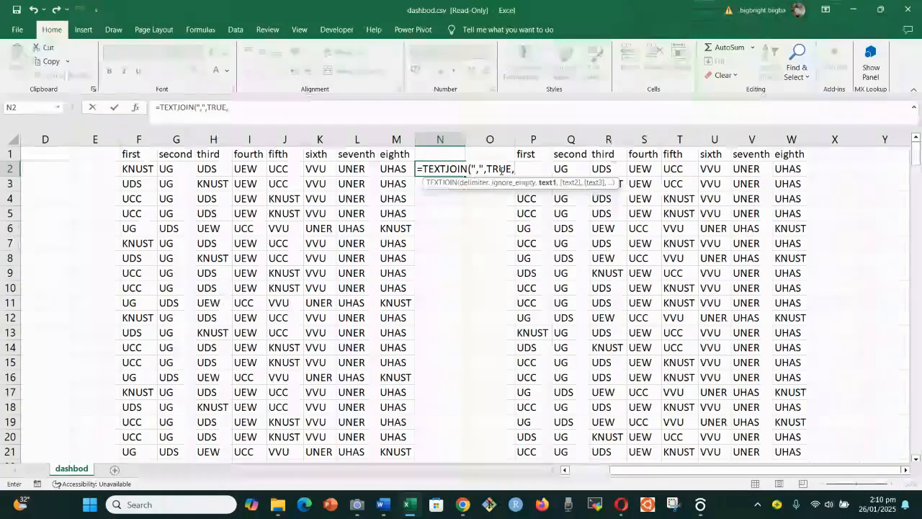
# Add cells F2 through M2 to the N2 formula, close it and commit
pyautogui.click(135, 169)
pyautogui.write(',')
pyautogui.click(178, 169)
pyautogui.write(',')
pyautogui.click(207, 169)
pyautogui.write(',')
pyautogui.click(248, 168)
pyautogui.write(',')
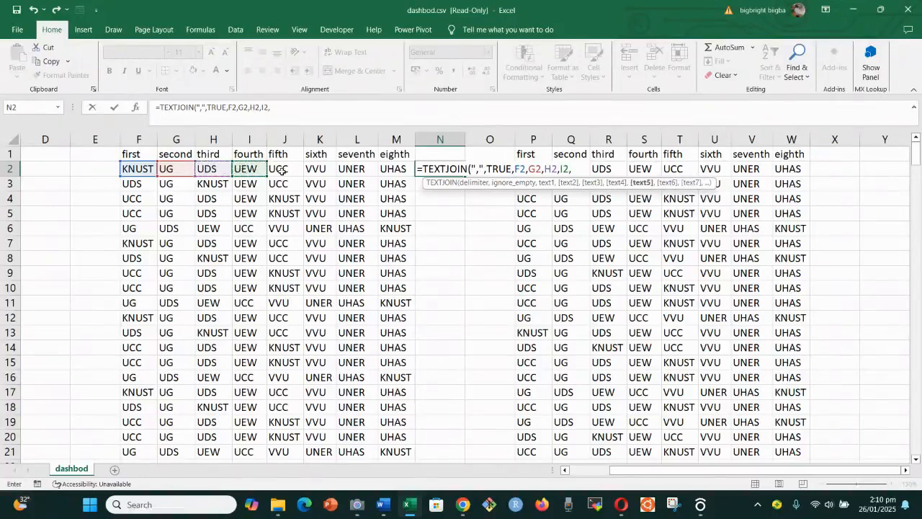
pyautogui.click(281, 168)
pyautogui.write(',')
pyautogui.click(317, 168)
pyautogui.write(',')
pyautogui.click(356, 168)
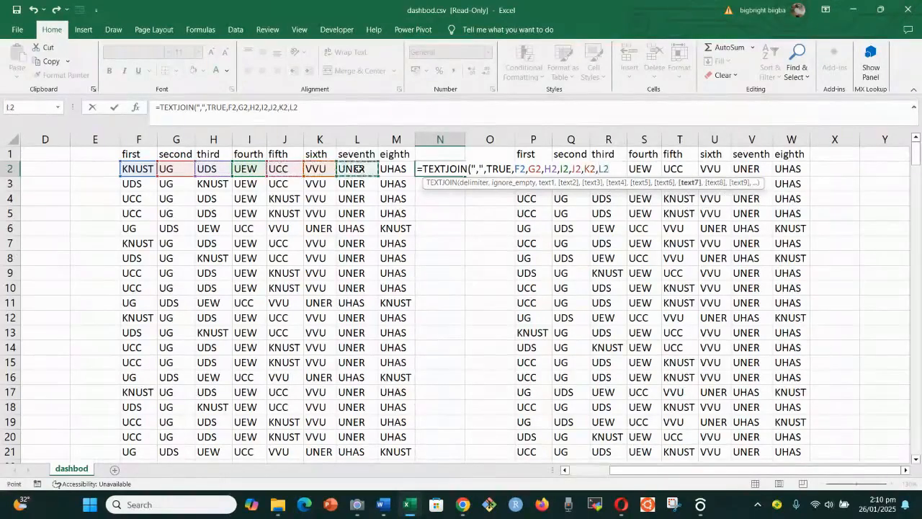
pyautogui.write(',')
pyautogui.click(391, 169)
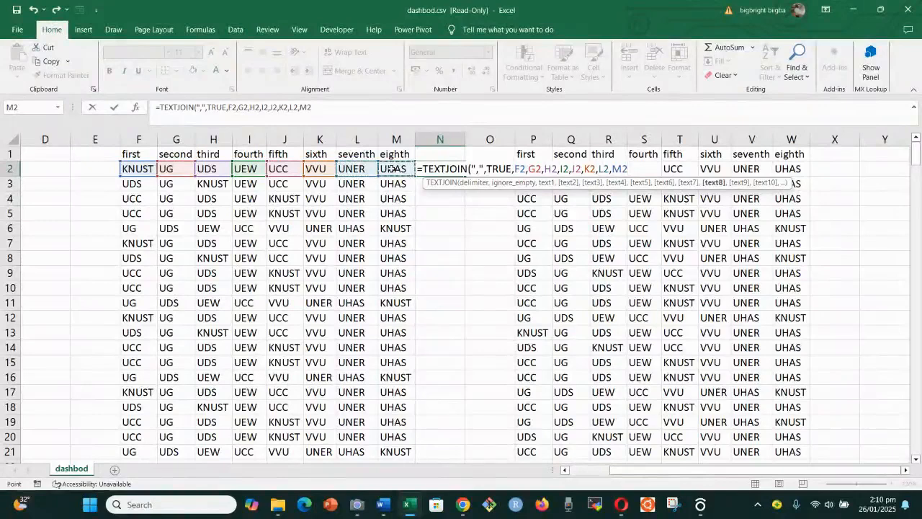
pyautogui.write(')')
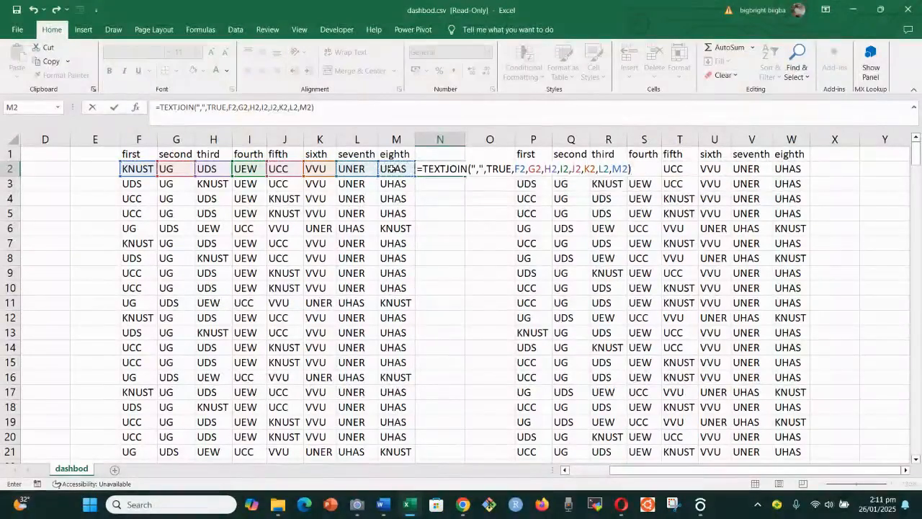
pyautogui.press('Return')
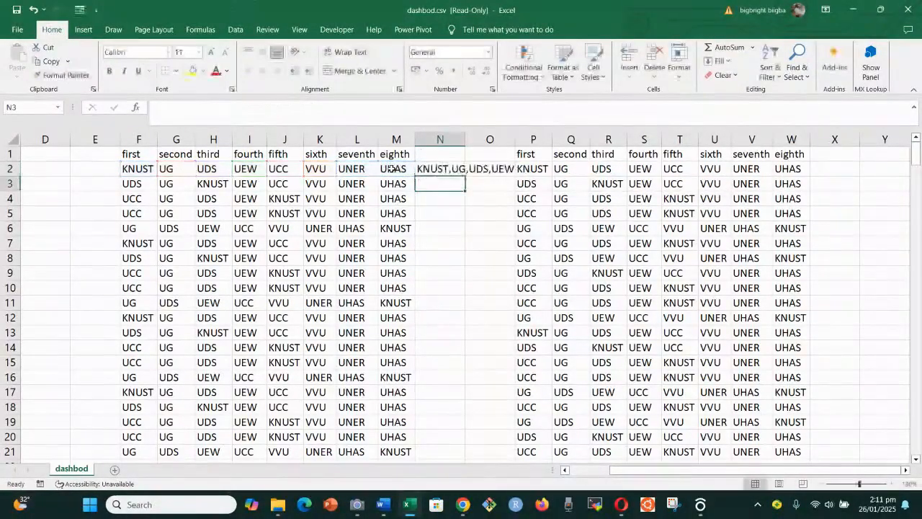
# Fill N2's comma-join formula down to row 28 and AutoFit column N
pyautogui.click(437, 169)
pyautogui.moveTo(465, 172); pyautogui.dragTo(449, 437)
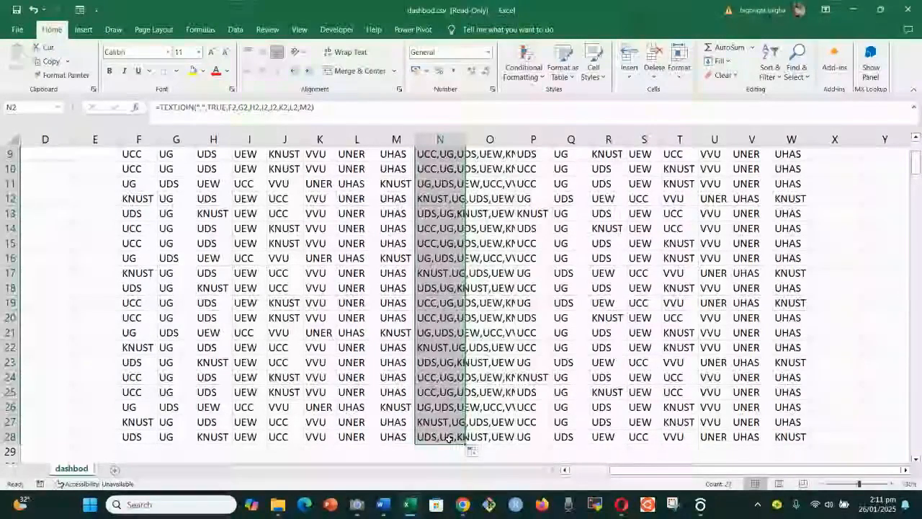
pyautogui.hotkey('alt', 'h')
pyautogui.press('o')
pyautogui.press('i')
pyautogui.scroll(3, 449, 438)
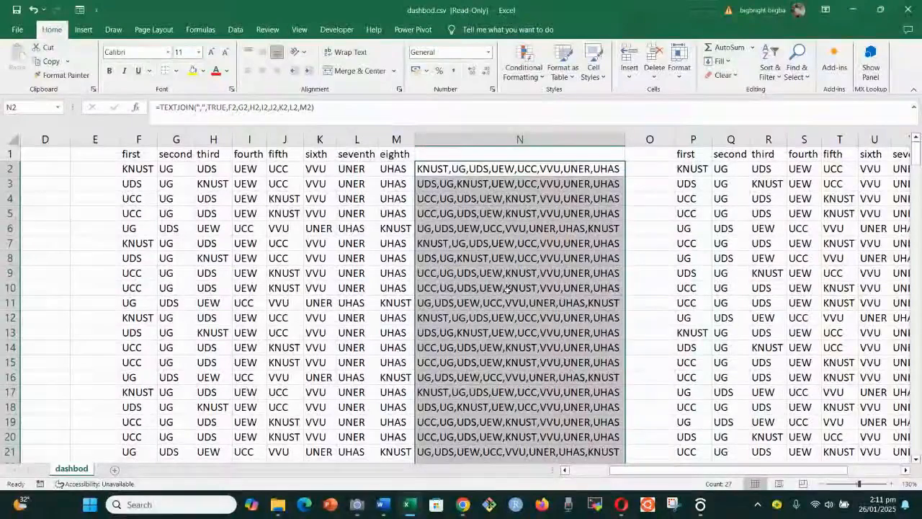
pyautogui.moveTo(708, 470); pyautogui.dragTo(762, 471)
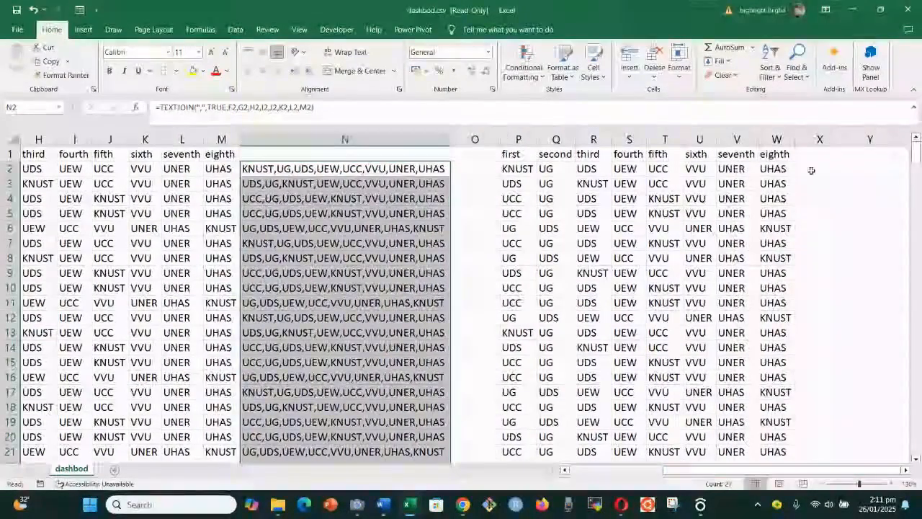
pyautogui.click(812, 170)
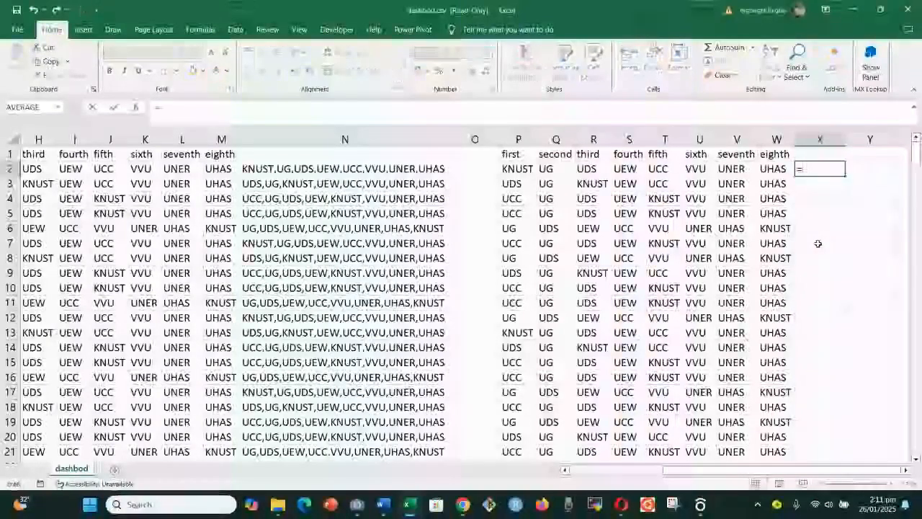
# Begin =TEXTJOIN(" ",TRUE, in X2 with cells P2, Q2 and R2
pyautogui.write('=text')
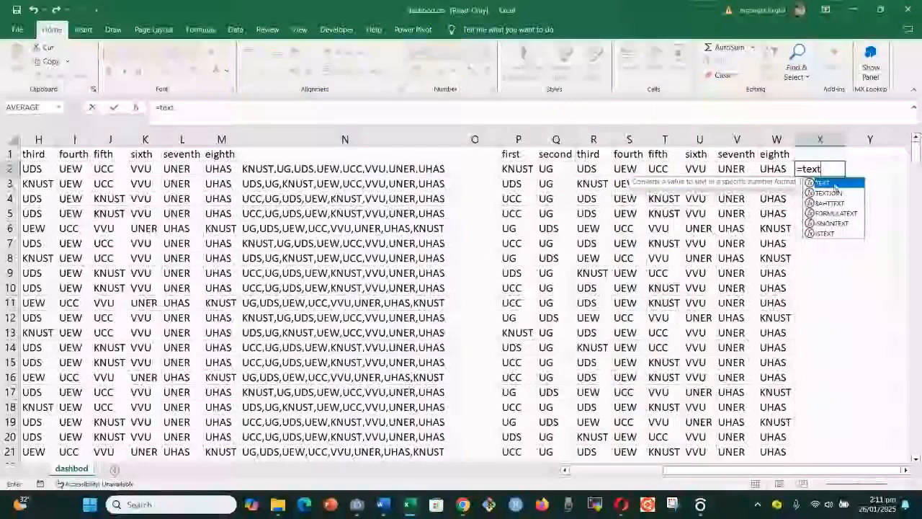
pyautogui.doubleClick(836, 193)
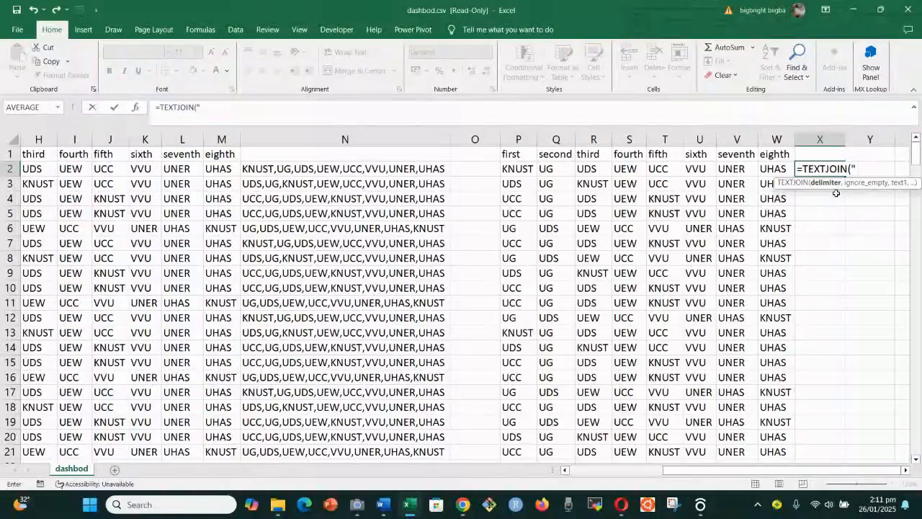
pyautogui.write('"')
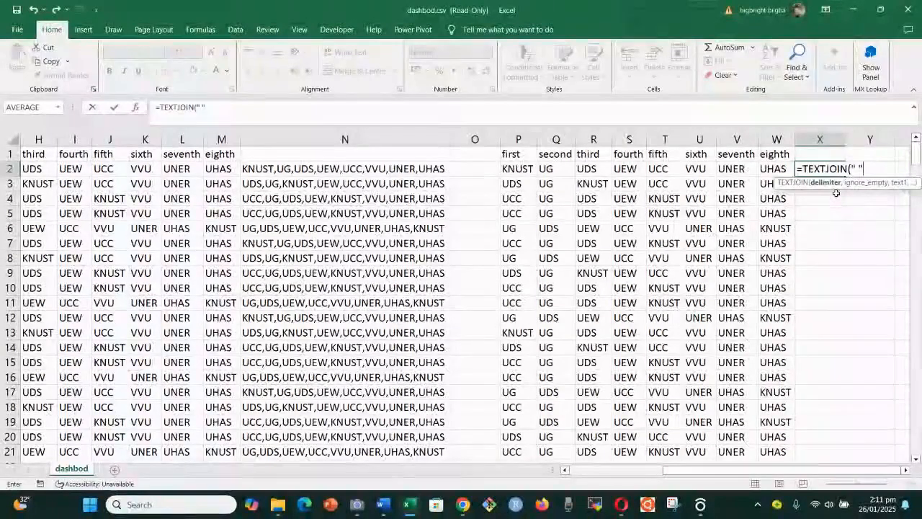
pyautogui.write(',')
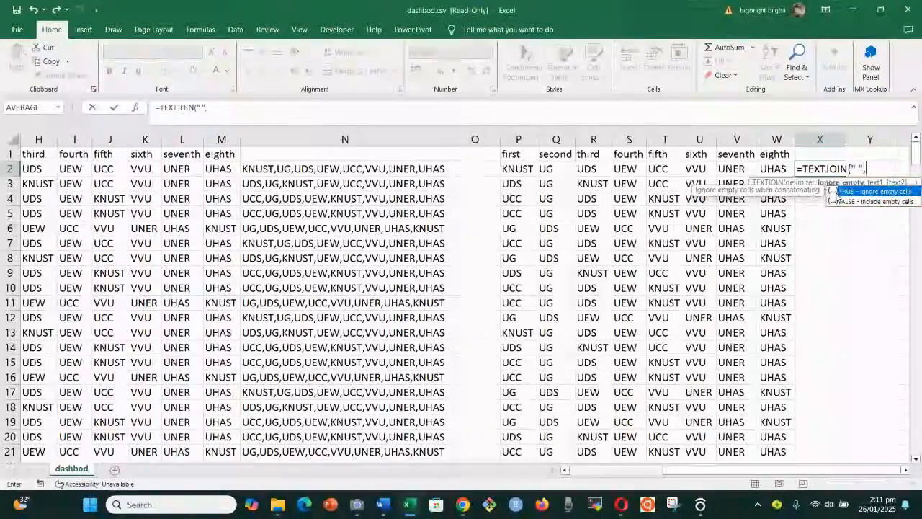
pyautogui.write('T')
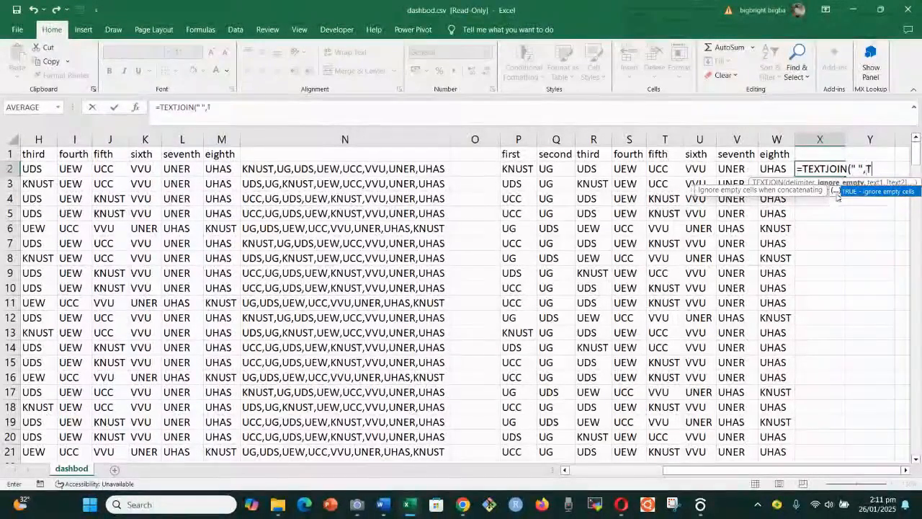
pyautogui.write('RUE,')
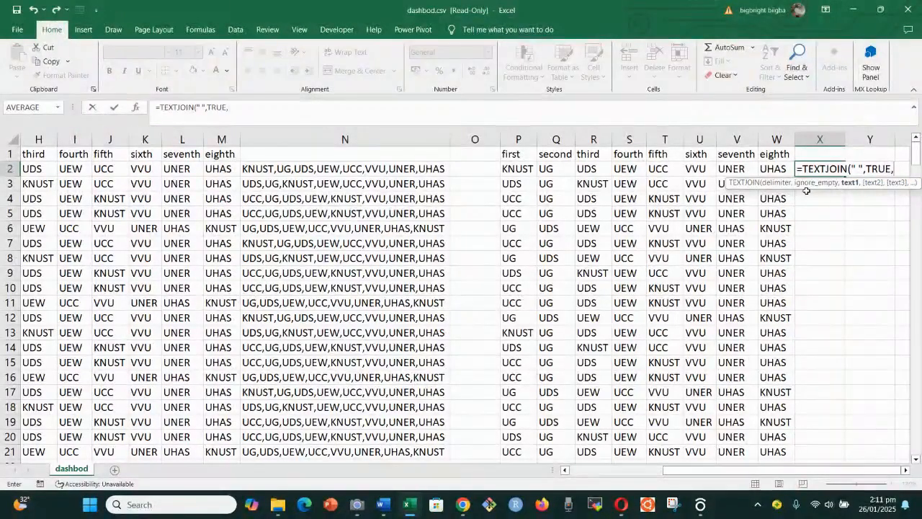
pyautogui.click(523, 169)
pyautogui.write(',')
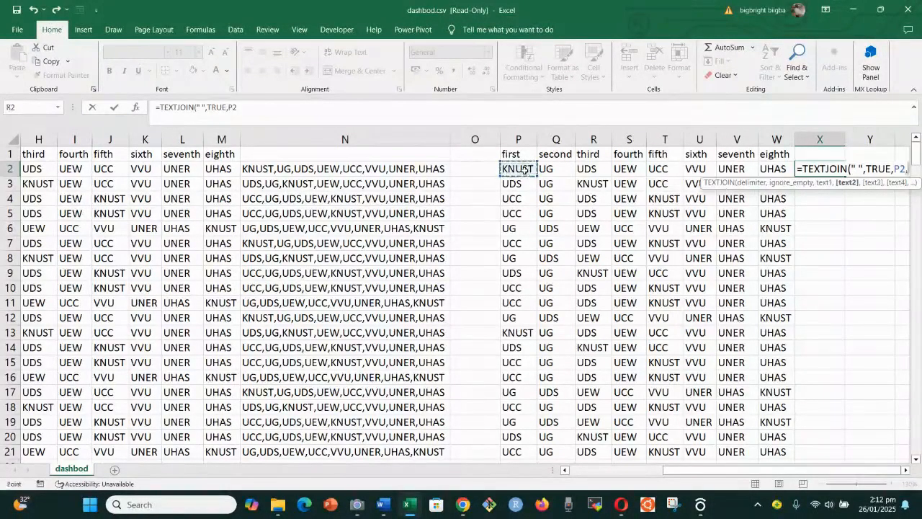
pyautogui.click(555, 169)
pyautogui.write(',')
pyautogui.click(592, 169)
pyautogui.write(',')
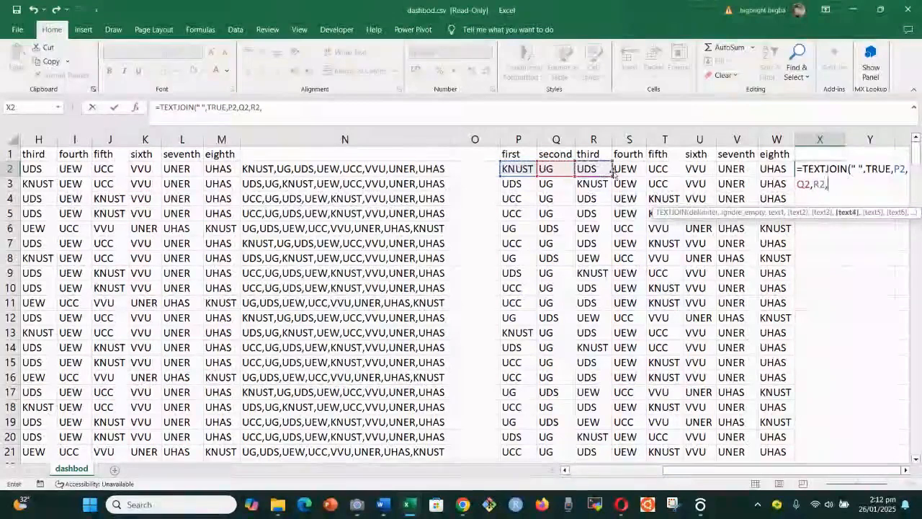
# Add cells S2 through W2, close the bracket and commit the X2 formula
pyautogui.click(621, 170)
pyautogui.write(',')
pyautogui.click(661, 170)
pyautogui.write(',')
pyautogui.click(697, 170)
pyautogui.write(',')
pyautogui.click(729, 169)
pyautogui.write(',')
pyautogui.click(770, 170)
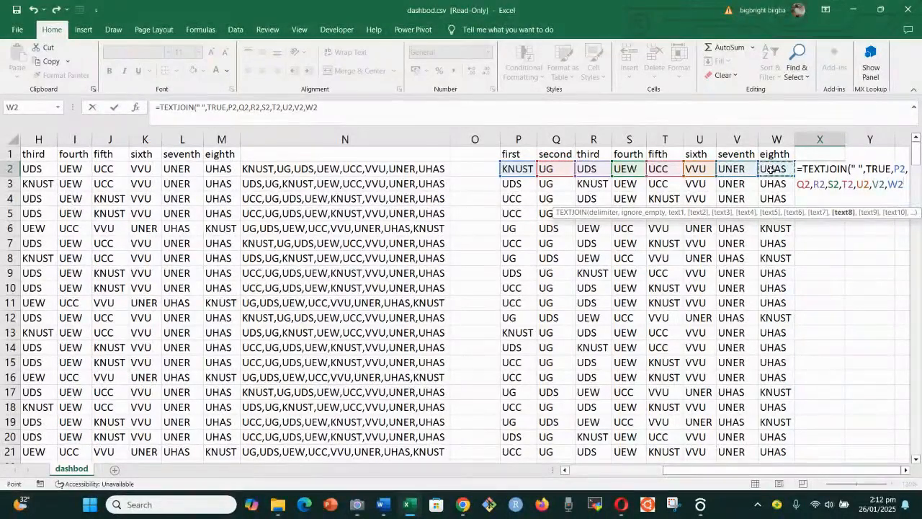
pyautogui.write(')')
pyautogui.press('Return')
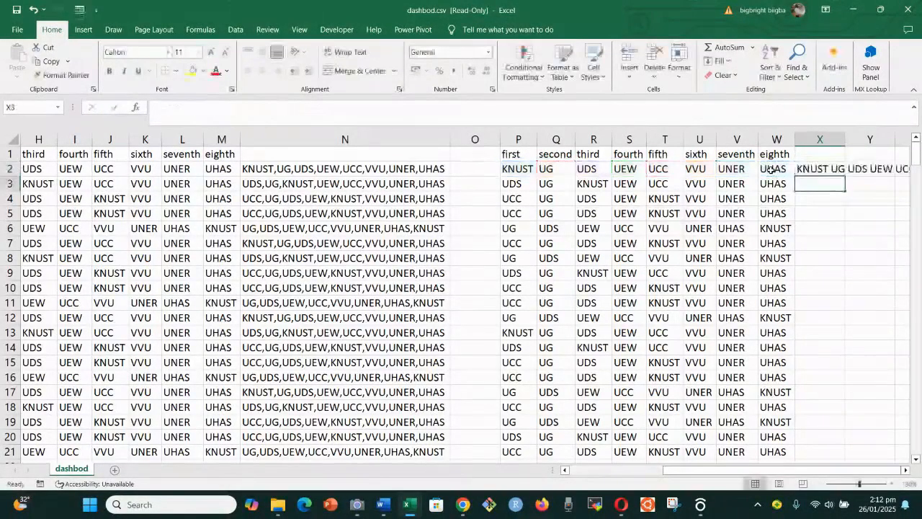
# Fill X2's space-join formula down all data rows, AutoFit column X, and check row 12
pyautogui.click(798, 171)
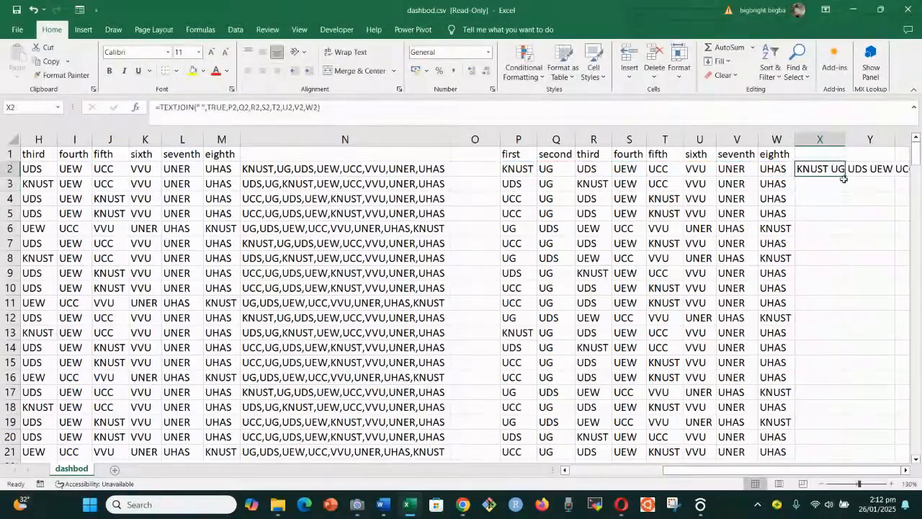
pyautogui.doubleClick(844, 173)
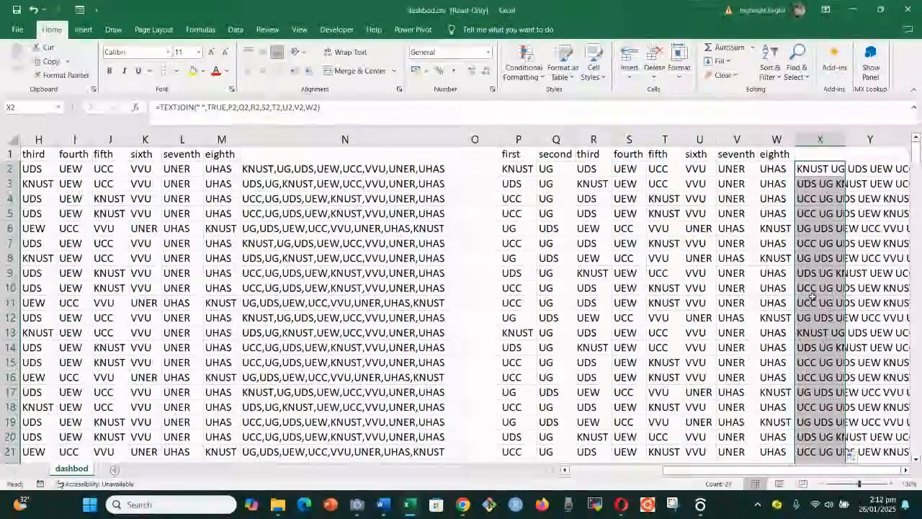
pyautogui.hotkey('alt', 'h')
pyautogui.press('o')
pyautogui.press('i')
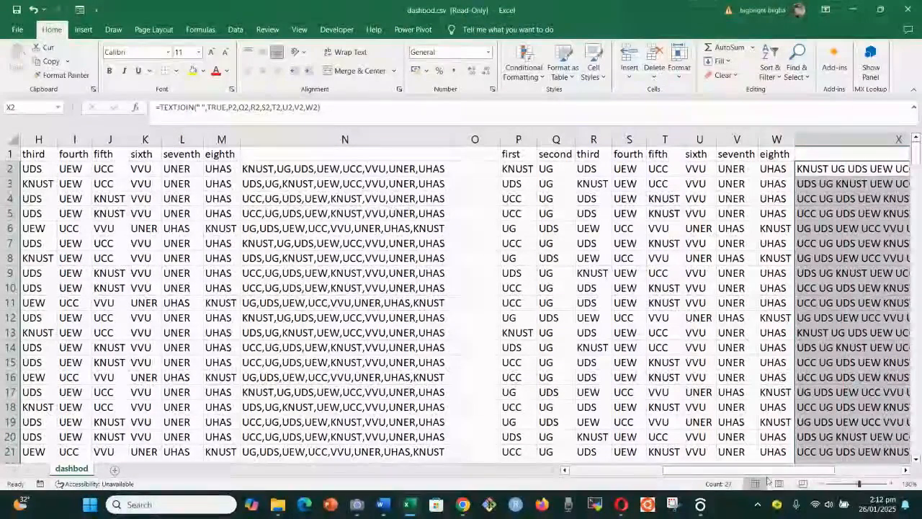
pyautogui.hscroll(5, 790, 391)
pyautogui.click(727, 317)
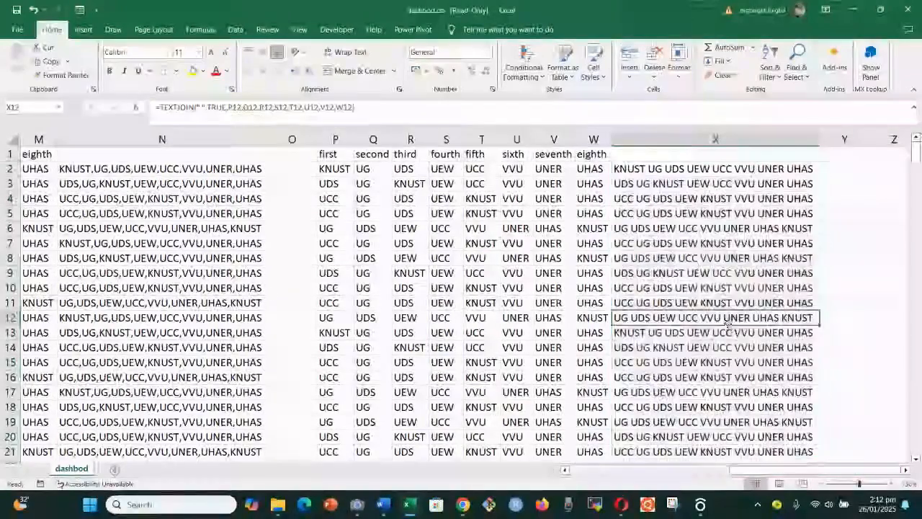